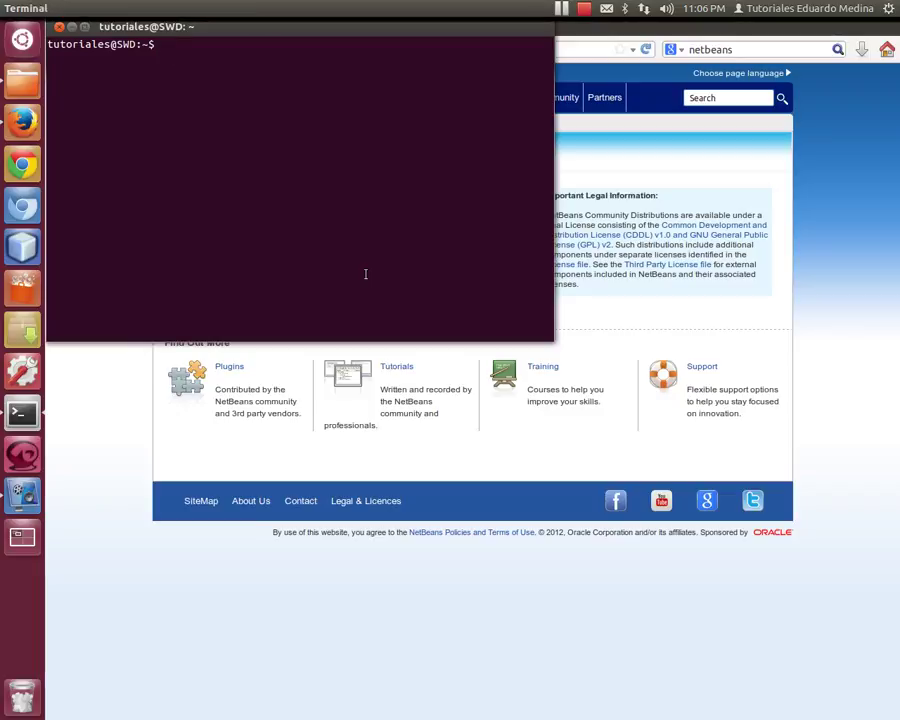
Step: Write the command chmod a+x netbeans.sh at the terminal prompt and clear it without running it
{"action": "type", "text": "chmod a+x netbe"}
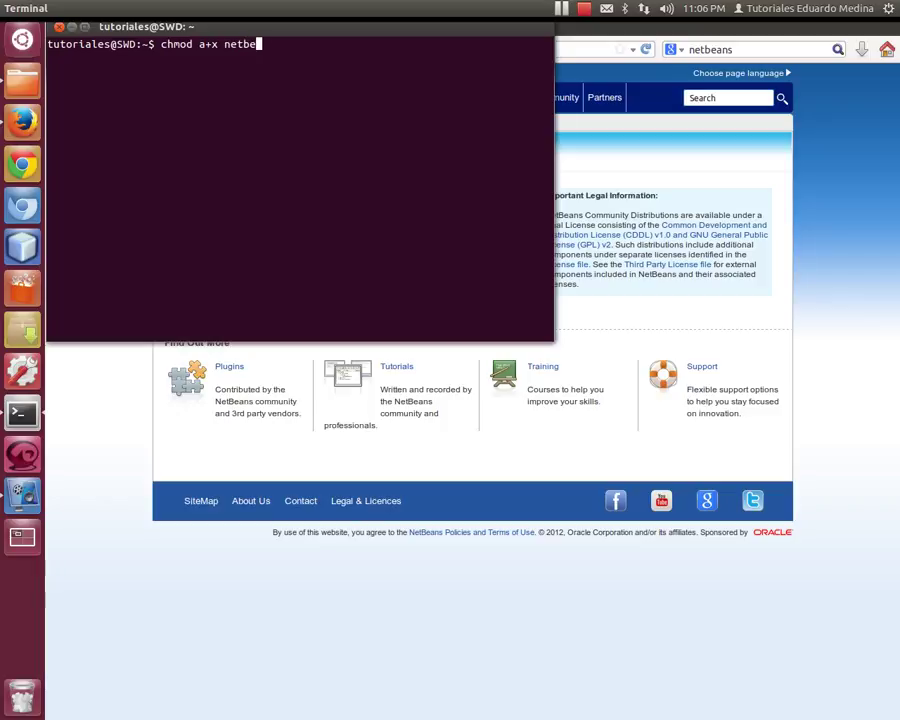
{"action": "type", "text": "ans.sh"}
{"action": "key", "text": "BackSpace"}
{"action": "key", "text": "BackSpace"}
{"action": "key", "text": "BackSpace"}
{"action": "key", "text": "BackSpace"}
{"action": "key", "text": "BackSpace"}
{"action": "key", "text": "BackSpace"}
{"action": "key", "text": "BackSpace"}
{"action": "key", "text": "BackSpace"}
{"action": "key", "text": "BackSpace"}
{"action": "key", "text": "BackSpace"}
{"action": "key", "text": "BackSpace"}
{"action": "key", "text": "BackSpace"}
{"action": "key", "text": "BackSpace"}
{"action": "key", "text": "BackSpace"}
{"action": "key", "text": "BackSpace"}
{"action": "key", "text": "BackSpace"}
{"action": "key", "text": "BackSpace"}
{"action": "key", "text": "BackSpace"}
{"action": "key", "text": "BackSpace"}
{"action": "key", "text": "BackSpace"}
{"action": "key", "text": "BackSpace"}
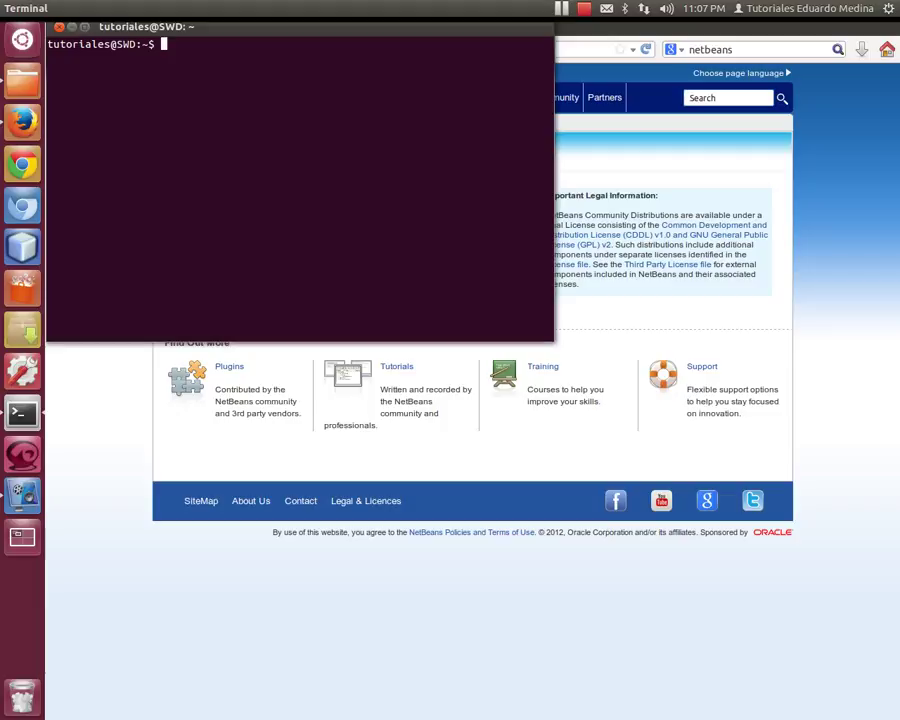
Step: Write the command sudo sh netbeans.sh at the terminal prompt and clear it without running it
{"action": "type", "text": "sudo sh netbeans.sh"}
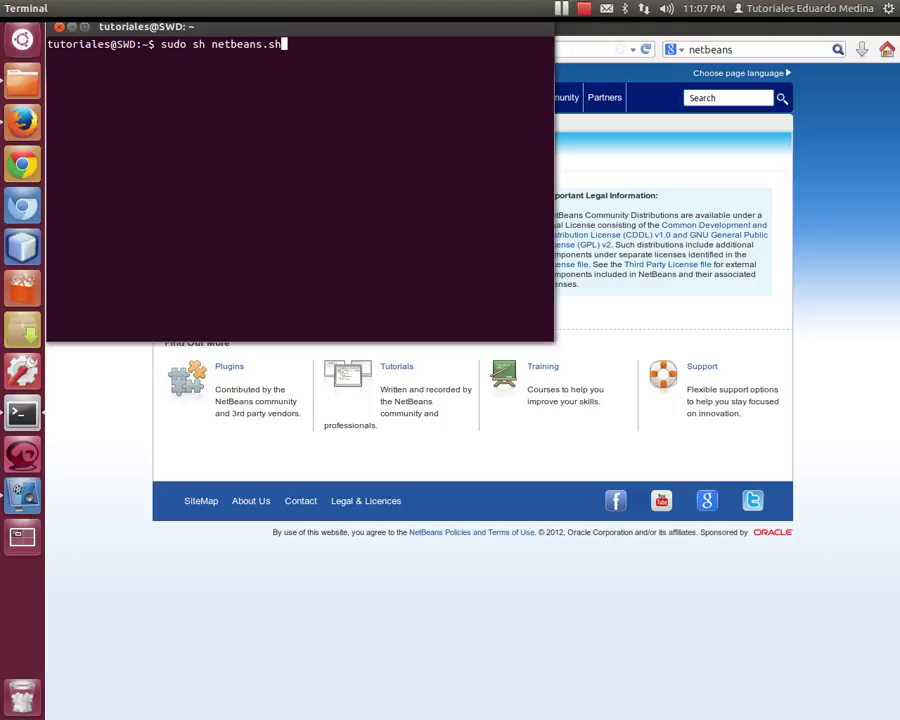
{"action": "key", "text": "BackSpace"}
{"action": "key", "text": "BackSpace"}
{"action": "key", "text": "BackSpace"}
{"action": "key", "text": "BackSpace"}
{"action": "key", "text": "BackSpace"}
{"action": "key", "text": "BackSpace"}
{"action": "key", "text": "BackSpace"}
{"action": "key", "text": "BackSpace"}
{"action": "key", "text": "BackSpace"}
{"action": "key", "text": "BackSpace"}
{"action": "key", "text": "BackSpace"}
{"action": "key", "text": "BackSpace"}
{"action": "key", "text": "BackSpace"}
{"action": "key", "text": "BackSpace"}
{"action": "key", "text": "BackSpace"}
{"action": "key", "text": "BackSpace"}
{"action": "key", "text": "BackSpace"}
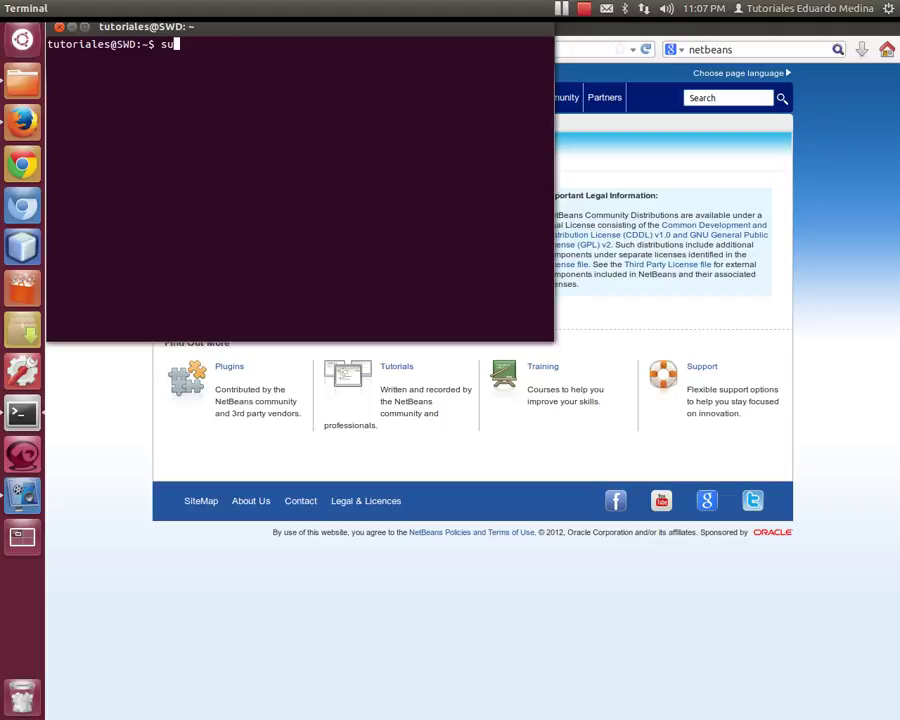
{"action": "key", "text": "BackSpace"}
{"action": "key", "text": "BackSpace"}
Step: Exit the terminal session and close the NetBeans download page in the browser
{"action": "type", "text": "exit"}
{"action": "key", "text": "Return"}
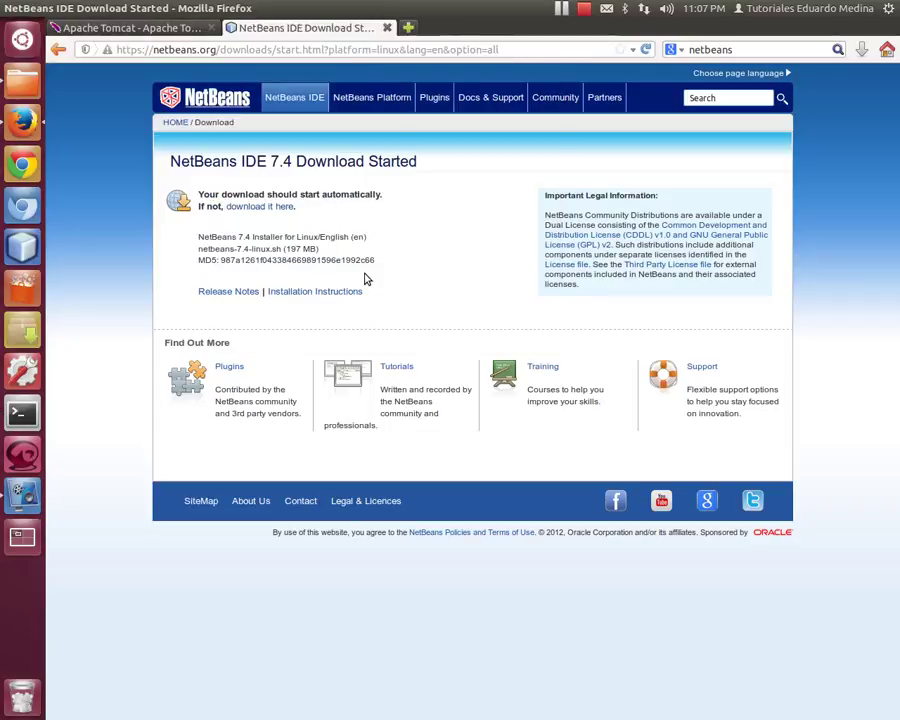
{"action": "left_click", "coordinate": [387, 27]}
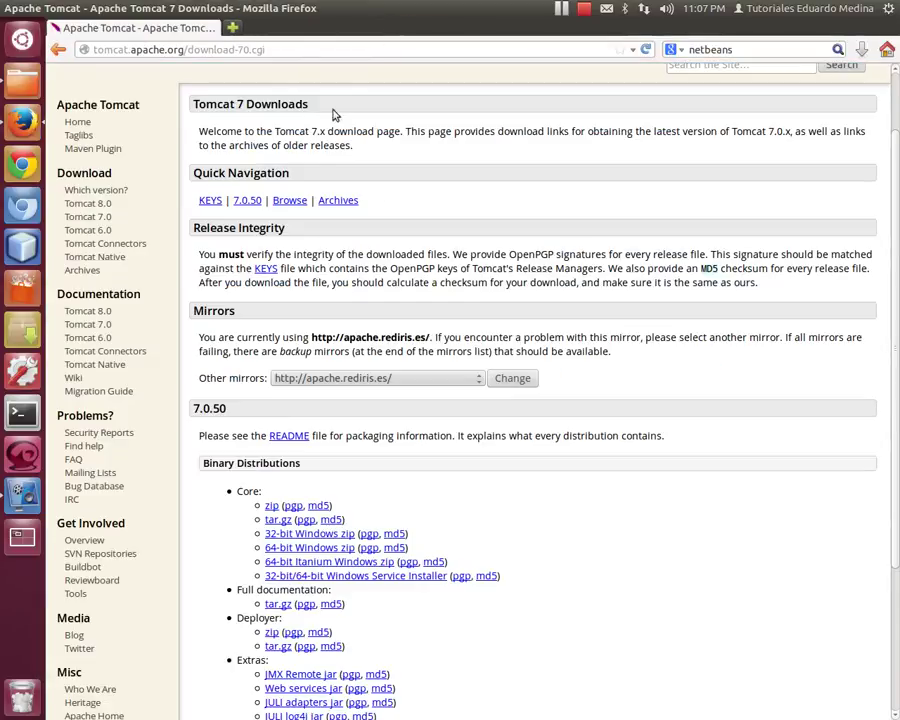
Step: Look through the Tomcat 7 downloads page for the core tar.gz binary distribution
{"action": "scroll", "coordinate": [427, 212], "scroll_direction": "down", "scroll_amount": 2}
{"action": "scroll", "coordinate": [427, 212], "scroll_direction": "up", "scroll_amount": 4}
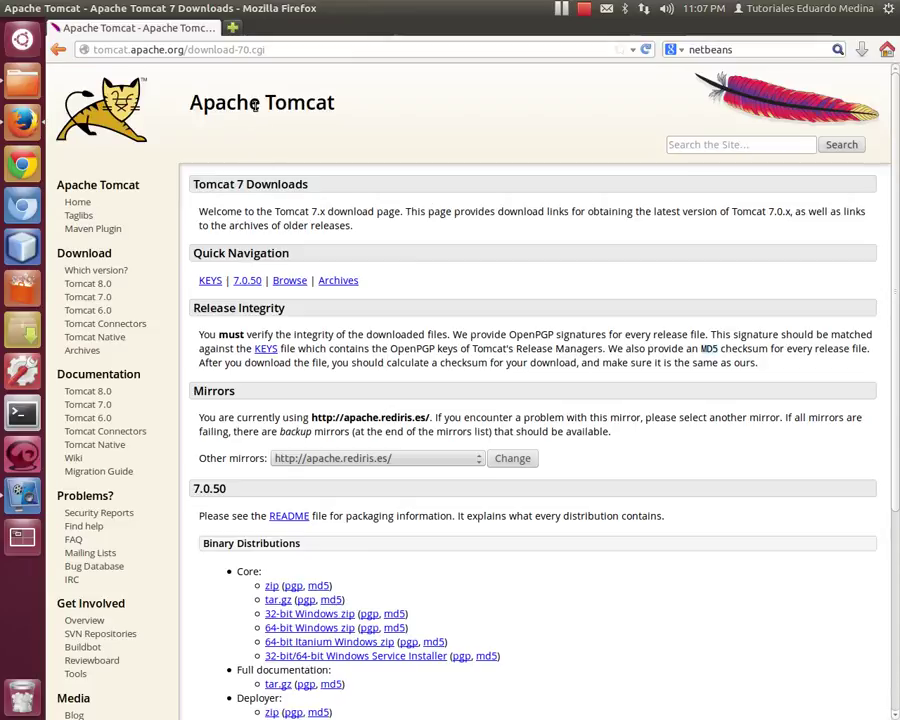
{"action": "scroll", "coordinate": [265, 107], "scroll_direction": "down", "scroll_amount": 1}
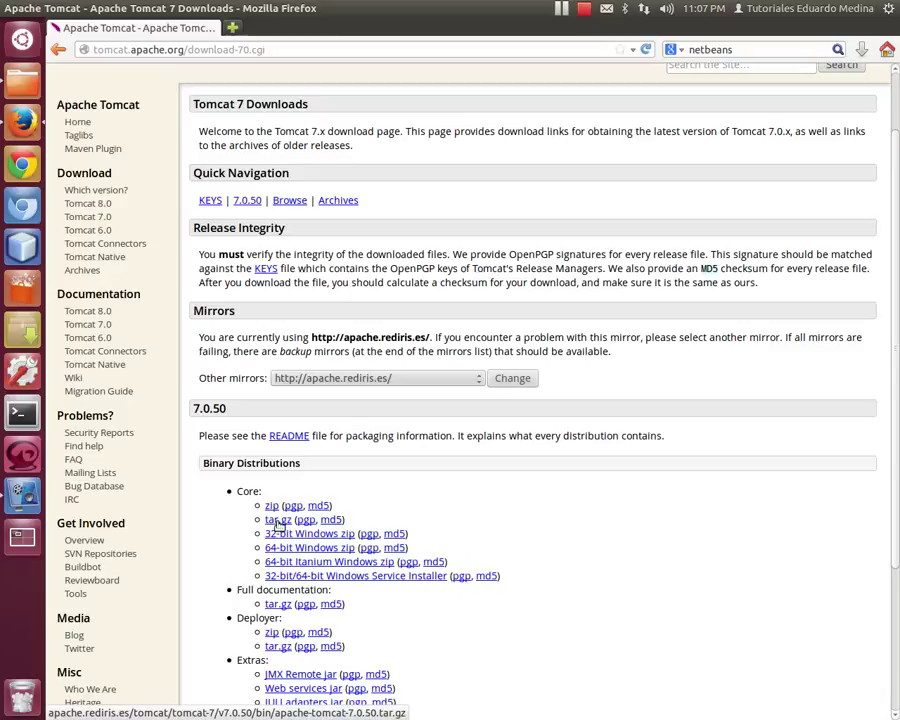
Step: Switch to the file manager and extract apache-tomcat-7.0.50.tar.gz into the Home folder
{"action": "left_click", "coordinate": [19, 87]}
{"action": "left_click", "coordinate": [519, 158]}
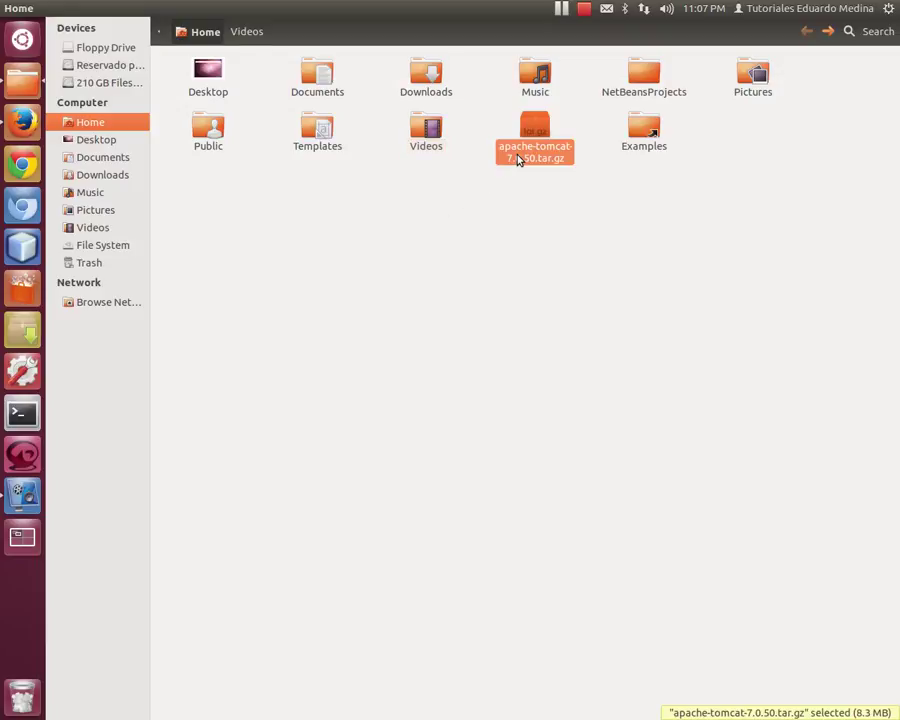
{"action": "right_click", "coordinate": [537, 131]}
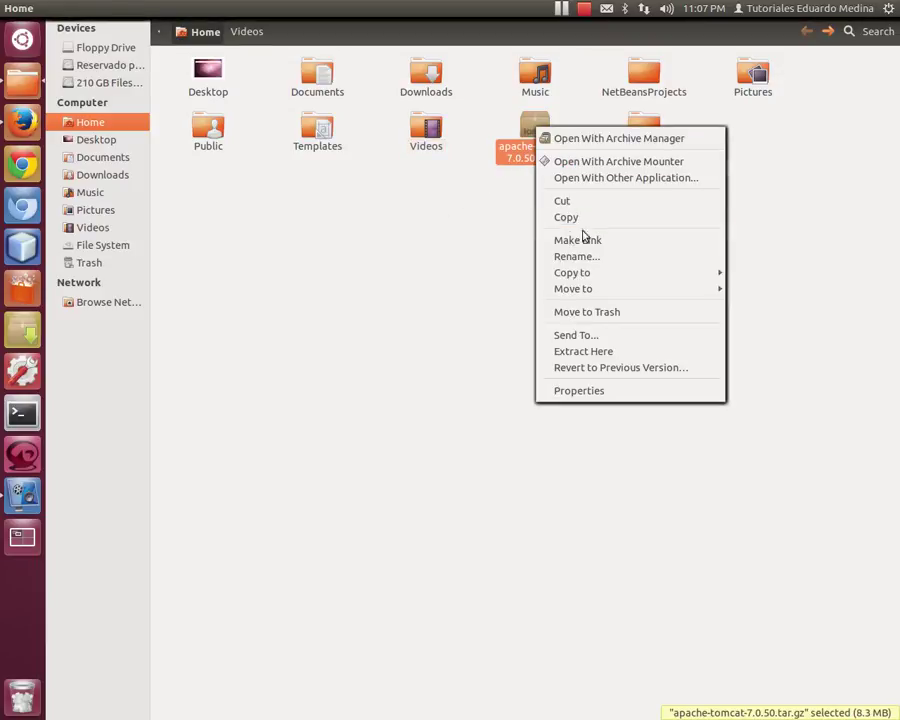
{"action": "left_click", "coordinate": [618, 355]}
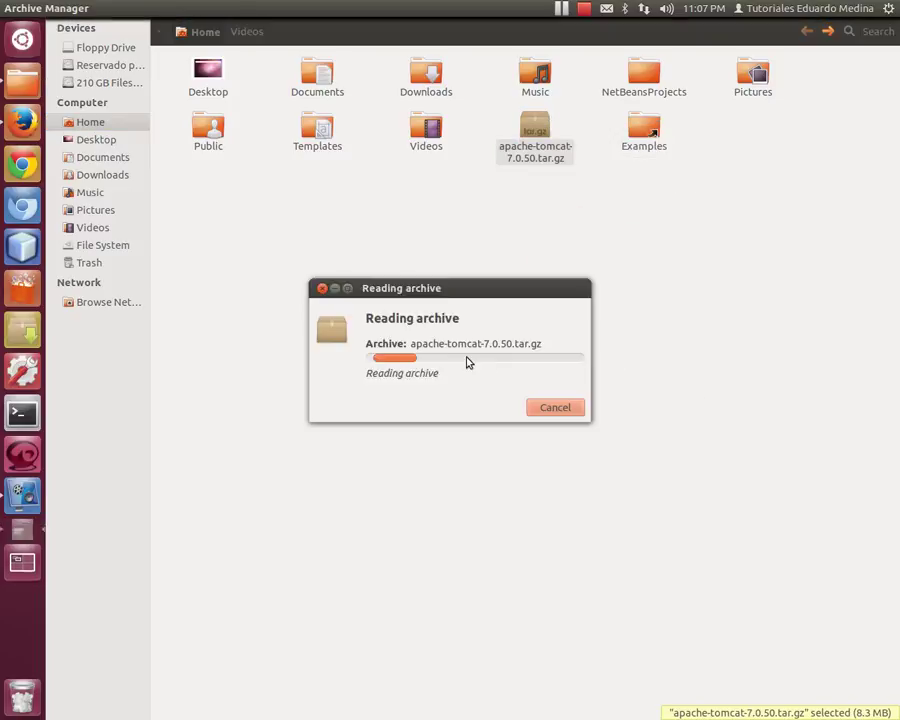
Step: Rename the extracted apache-tomcat-7.0.50 folder as tomcat
{"action": "right_click", "coordinate": [207, 97]}
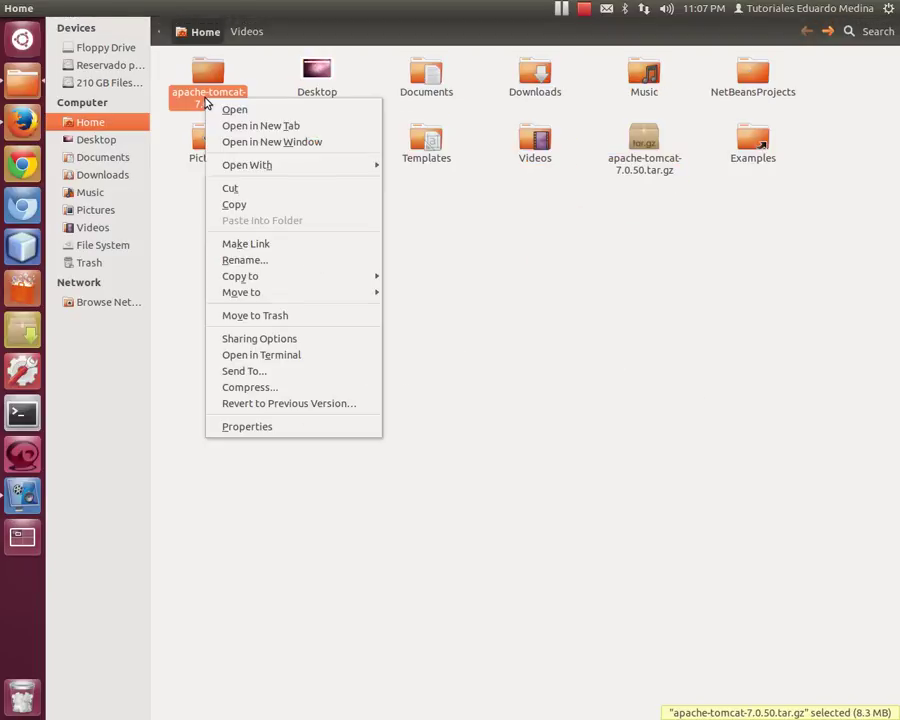
{"action": "left_click", "coordinate": [260, 257]}
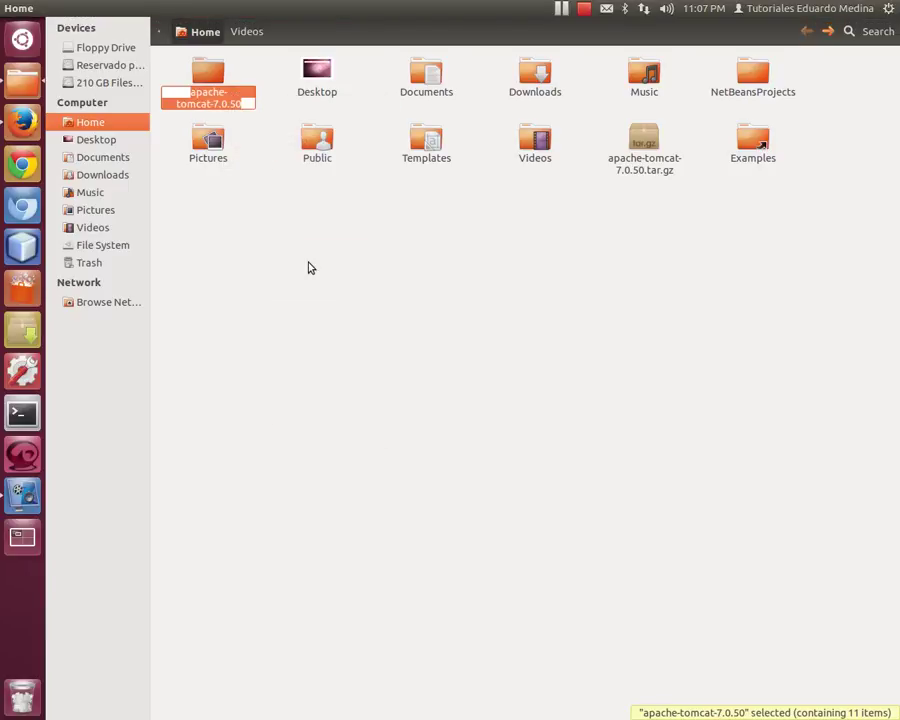
{"action": "type", "text": "tomcat"}
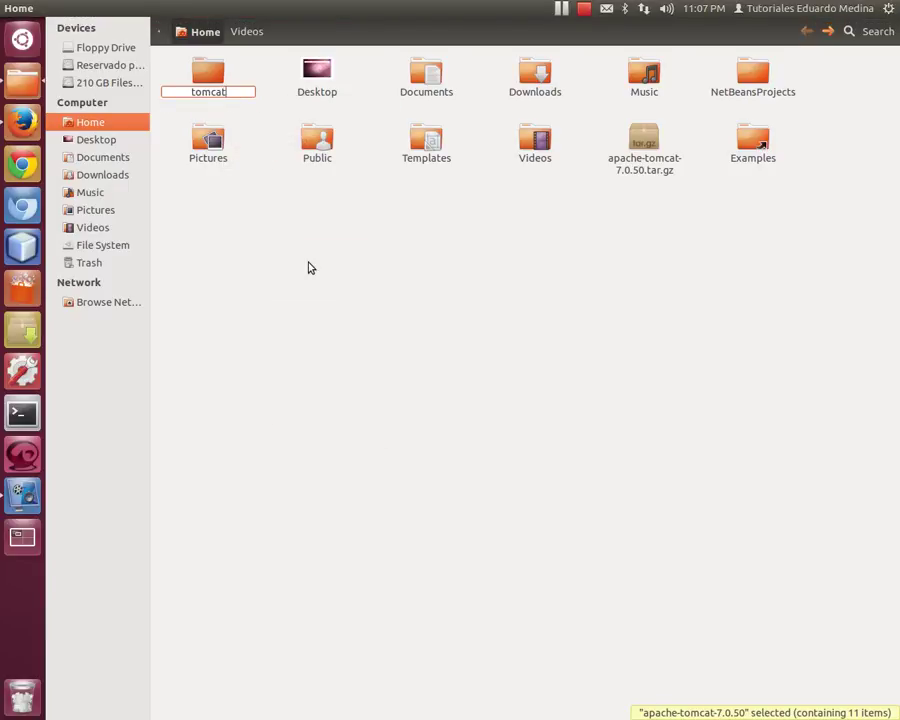
{"action": "key", "text": "Return"}
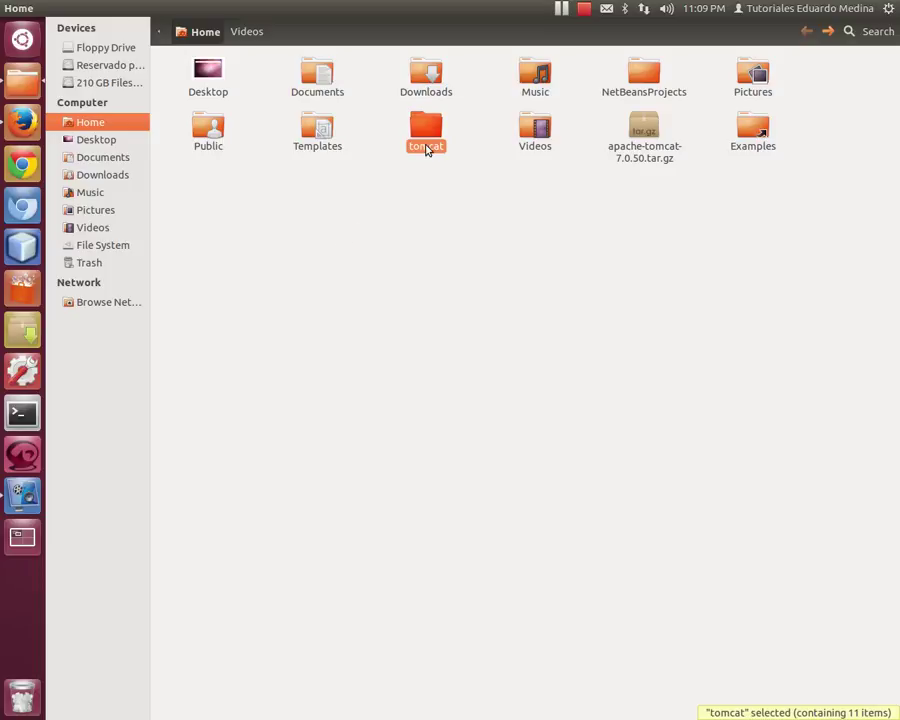
Step: Launch NetBeans IDE 7.4 in a maximised window with the Start Page closed
{"action": "left_click", "coordinate": [22, 246]}
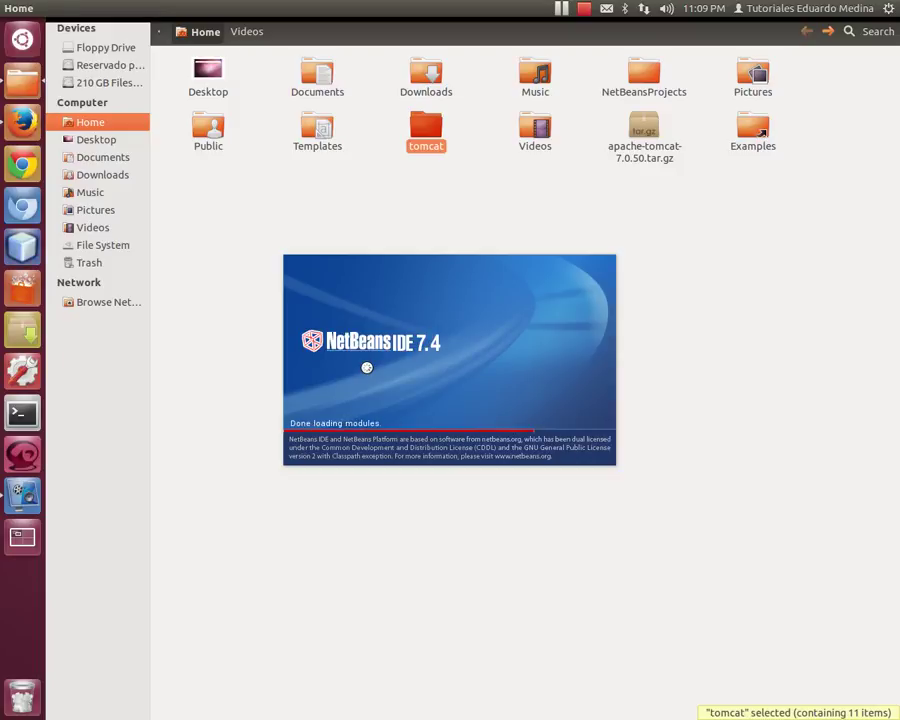
{"action": "left_click", "coordinate": [24, 494]}
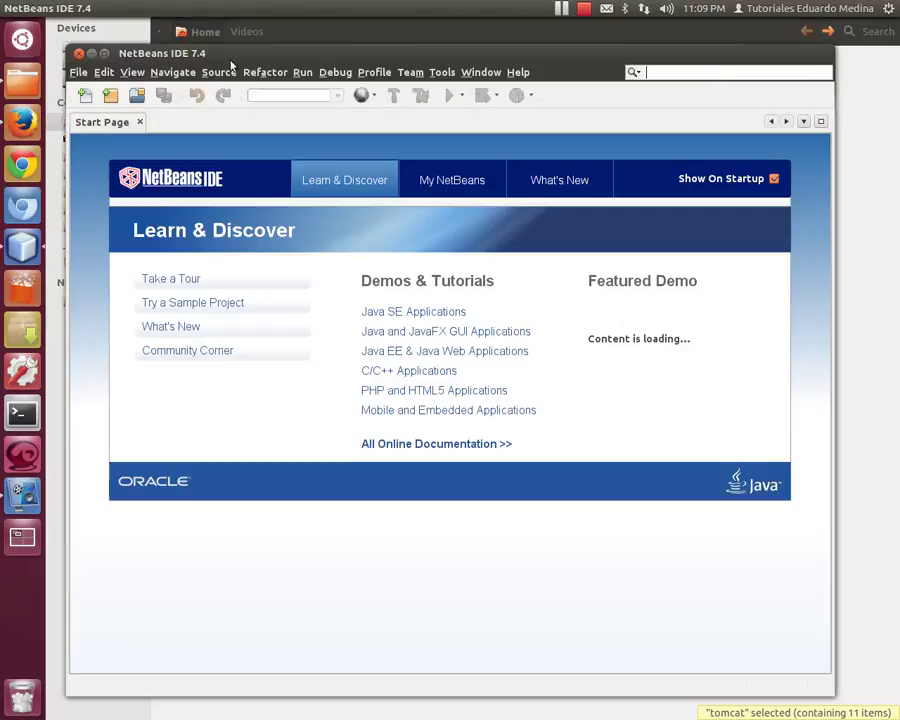
{"action": "left_click_drag", "start_coordinate": [223, 56], "coordinate": [307, 85]}
{"action": "left_click", "coordinate": [188, 83]}
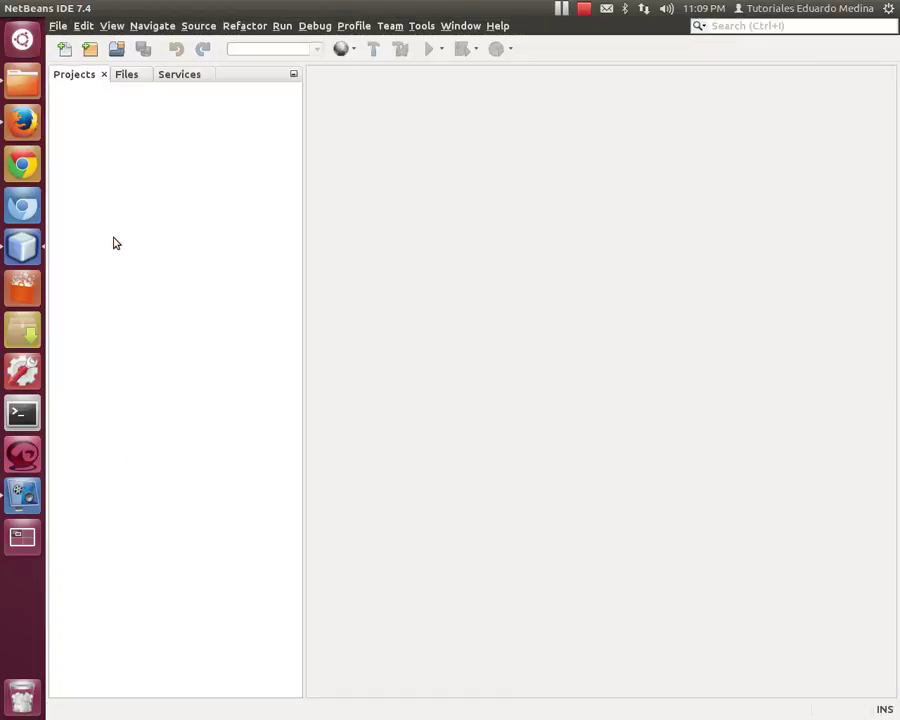
Step: Show the available services and expand the Servers node
{"action": "left_click", "coordinate": [175, 75]}
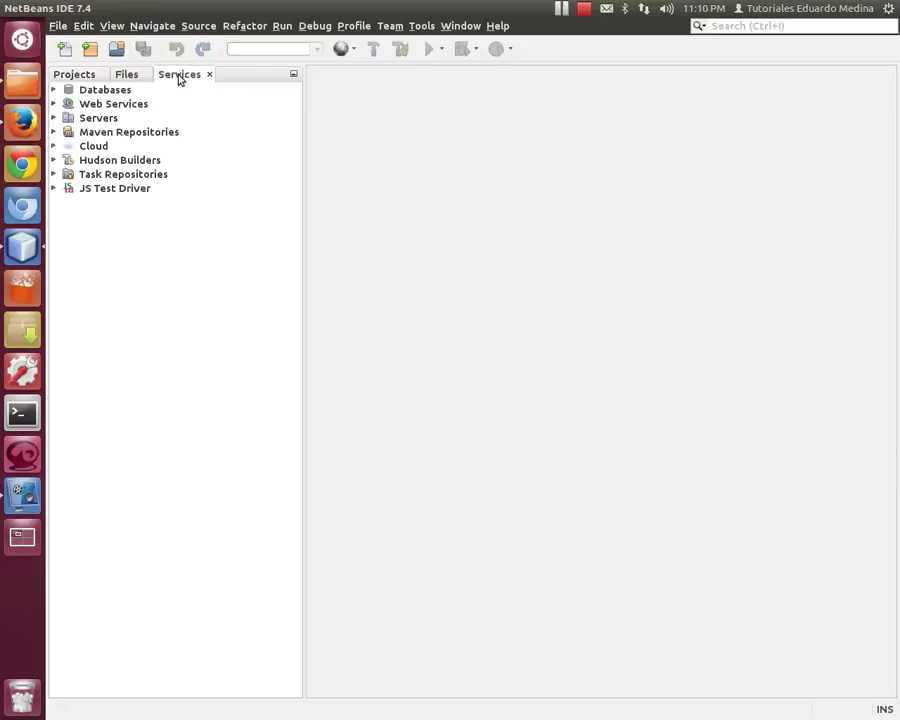
{"action": "left_click", "coordinate": [53, 118]}
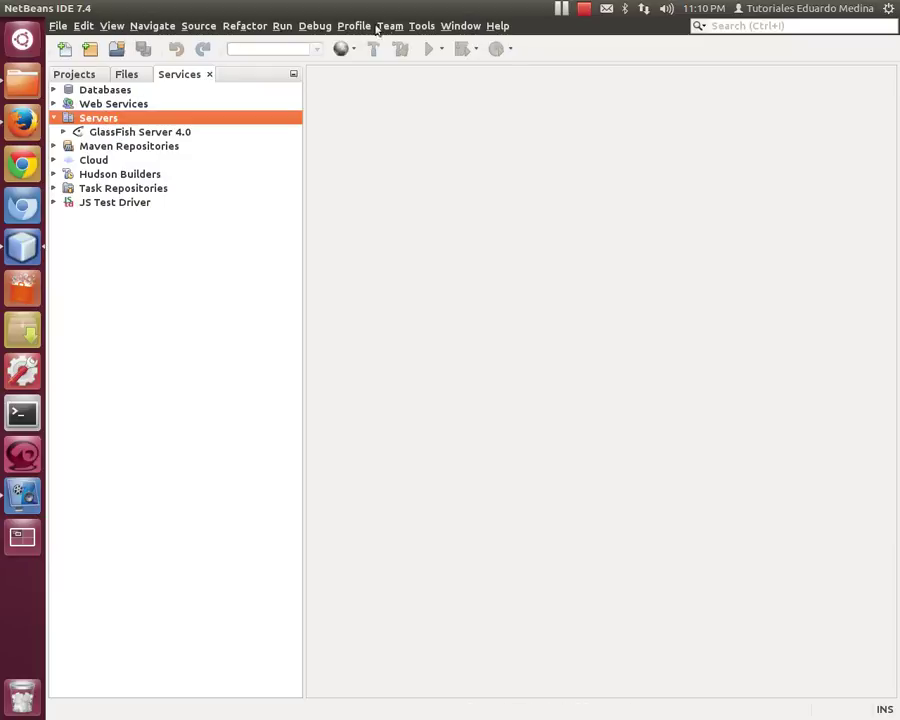
{"action": "left_click", "coordinate": [466, 27]}
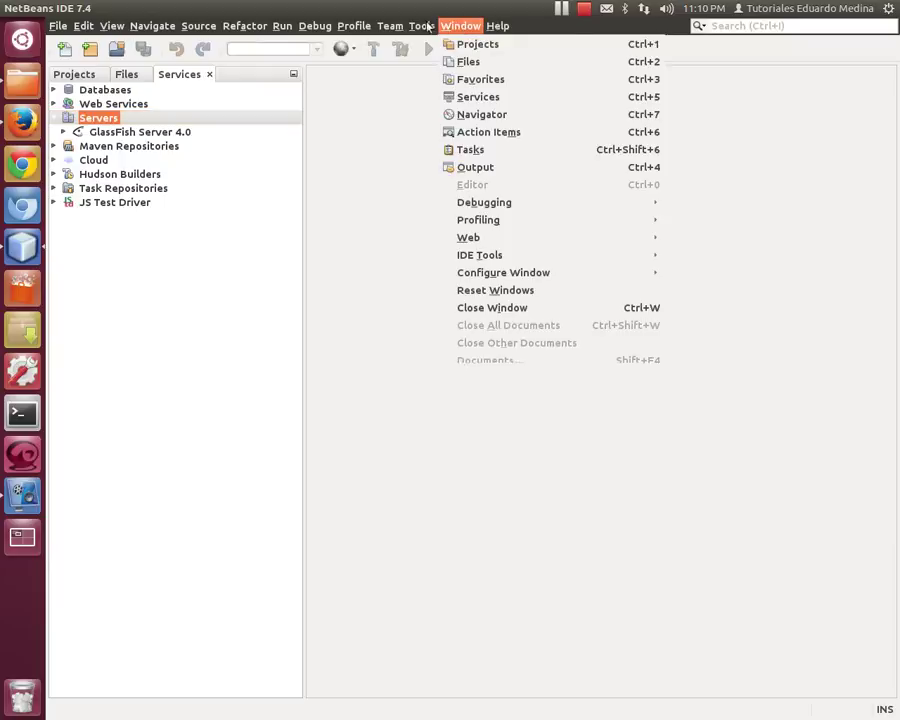
{"action": "left_click", "coordinate": [548, 32]}
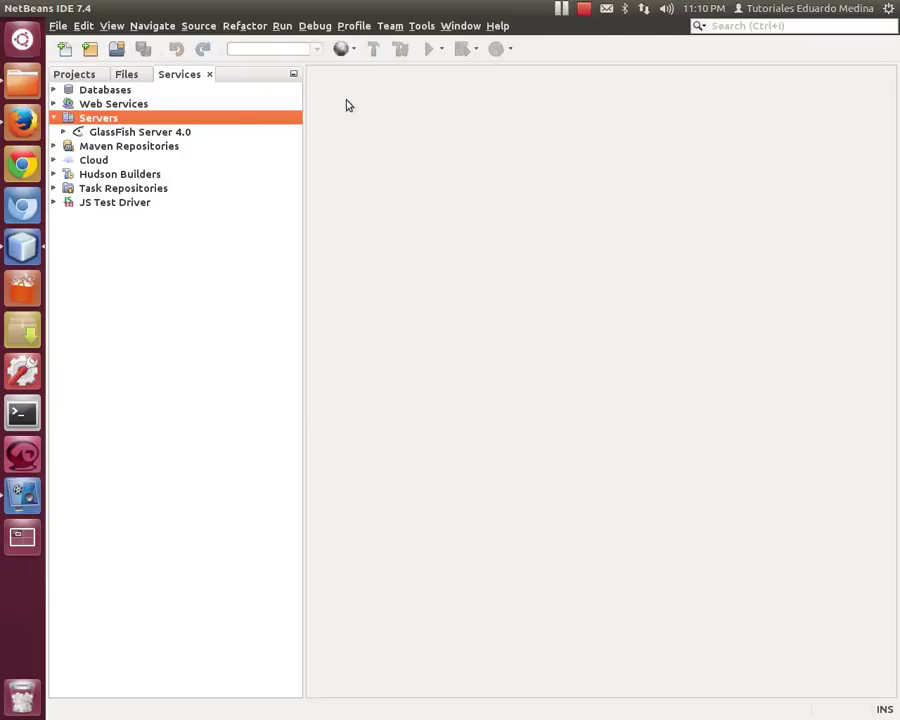
Step: Open the server manager and begin adding a server instance of type Apache Tomcat
{"action": "right_click", "coordinate": [92, 118]}
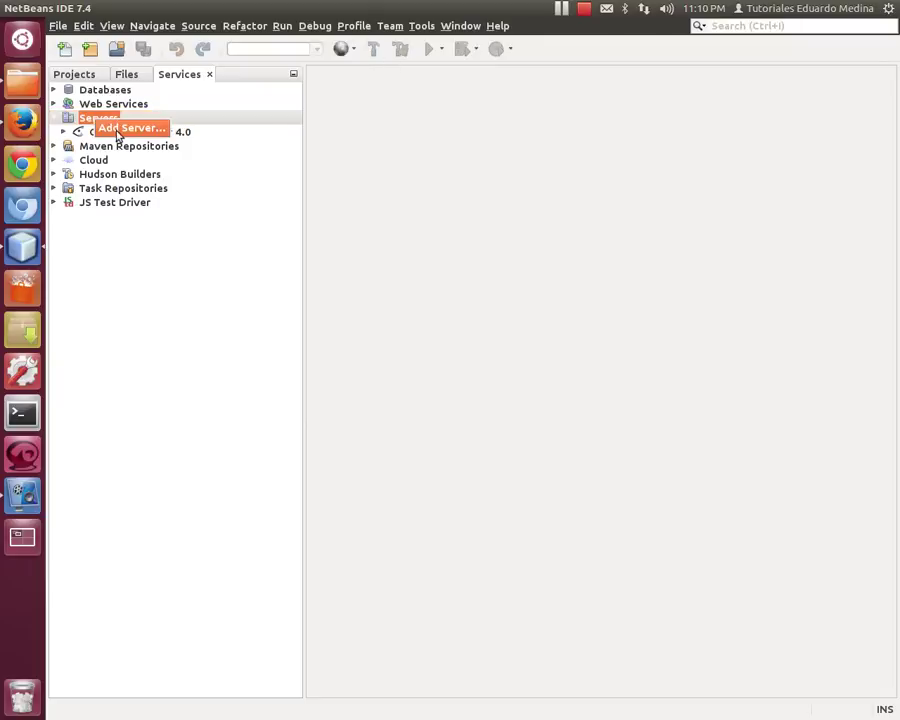
{"action": "left_click", "coordinate": [390, 26]}
{"action": "mouse_move", "coordinate": [421, 26]}
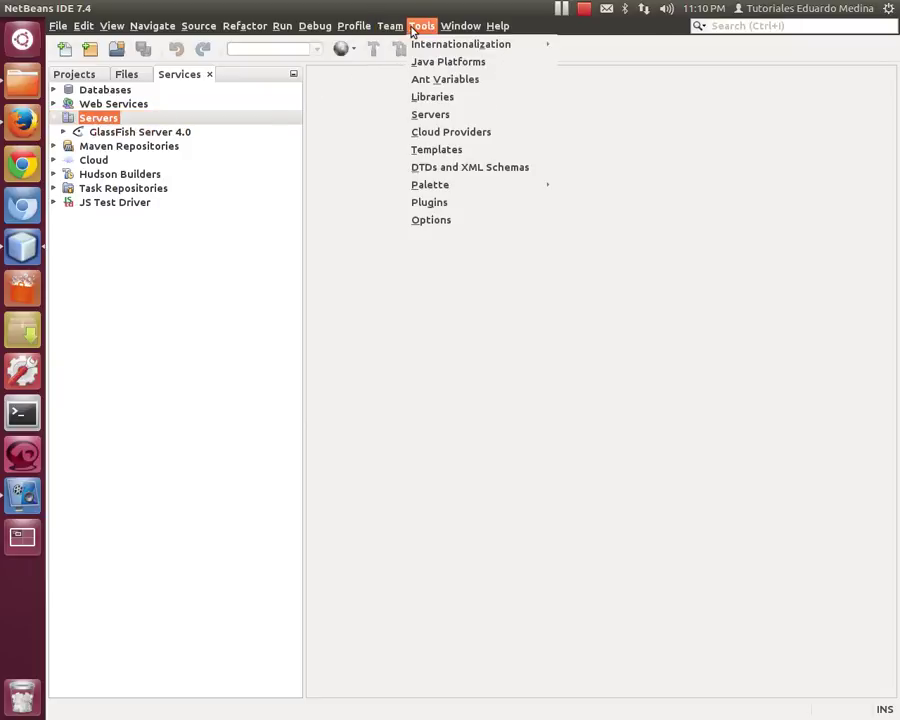
{"action": "left_click", "coordinate": [458, 115]}
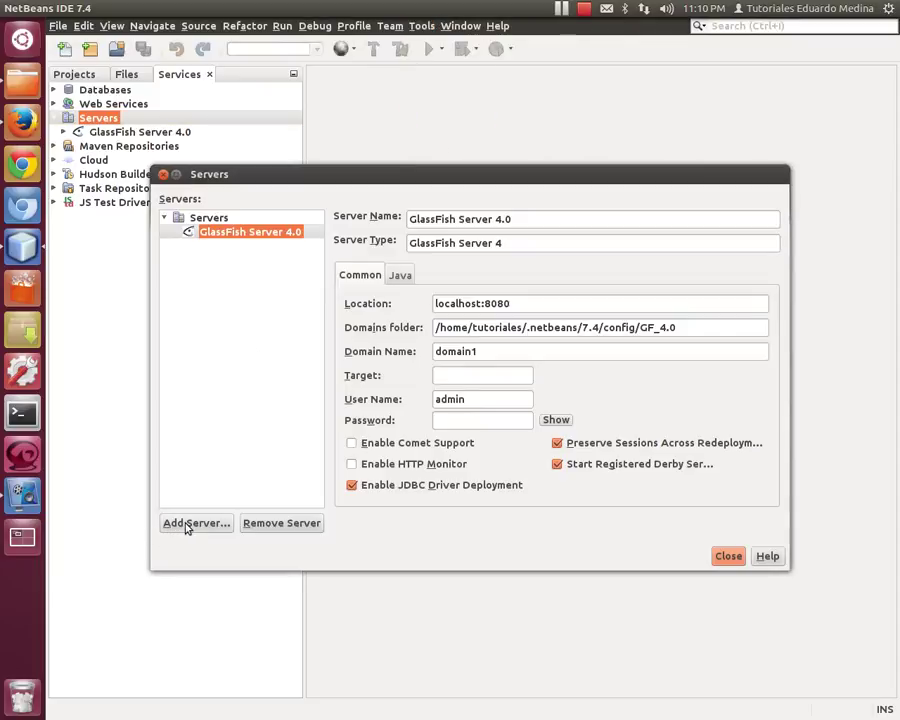
{"action": "left_click", "coordinate": [186, 524]}
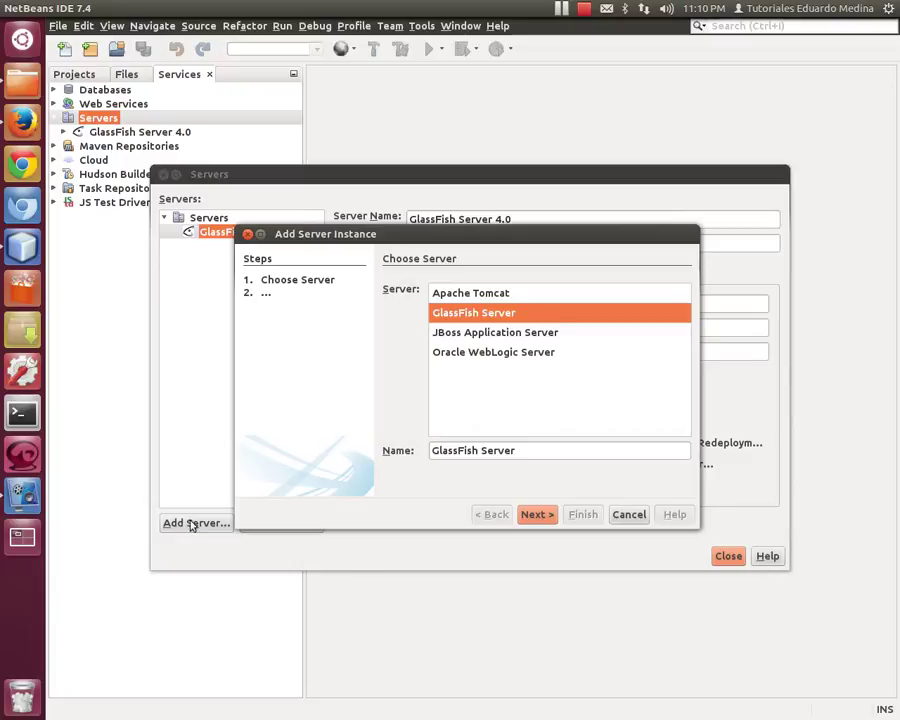
{"action": "left_click", "coordinate": [491, 293]}
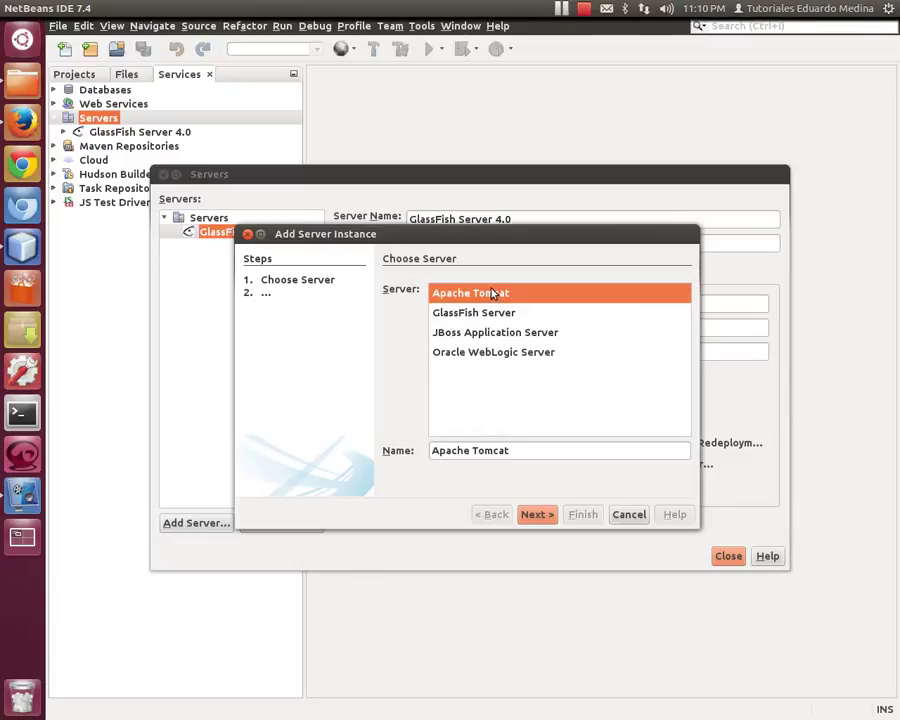
{"action": "left_click", "coordinate": [536, 516]}
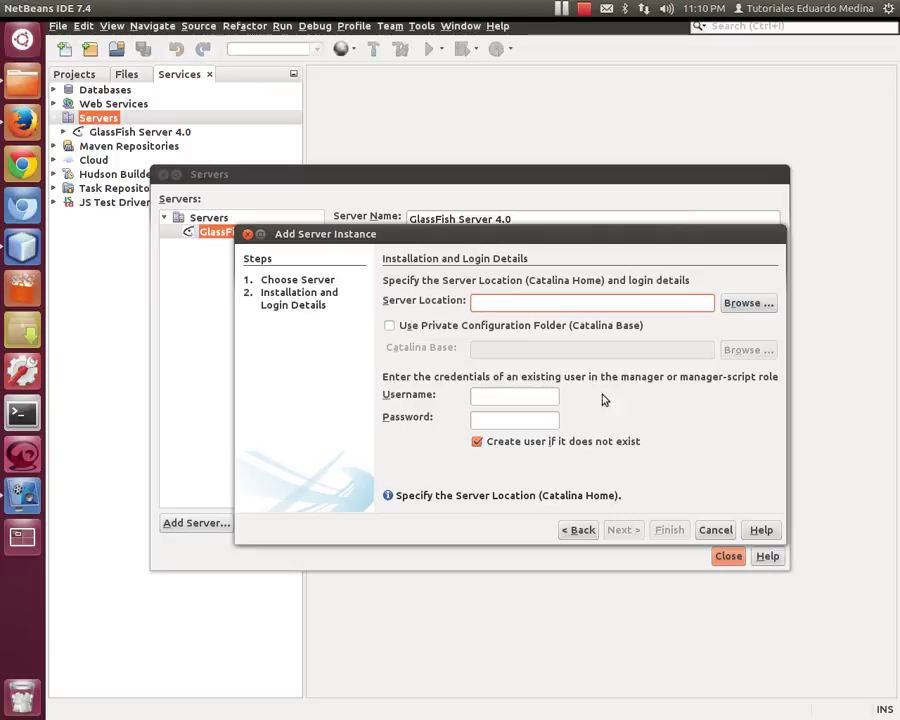
Step: Set the server location to the folder /home/tutoriales/tomcat
{"action": "left_click", "coordinate": [740, 303]}
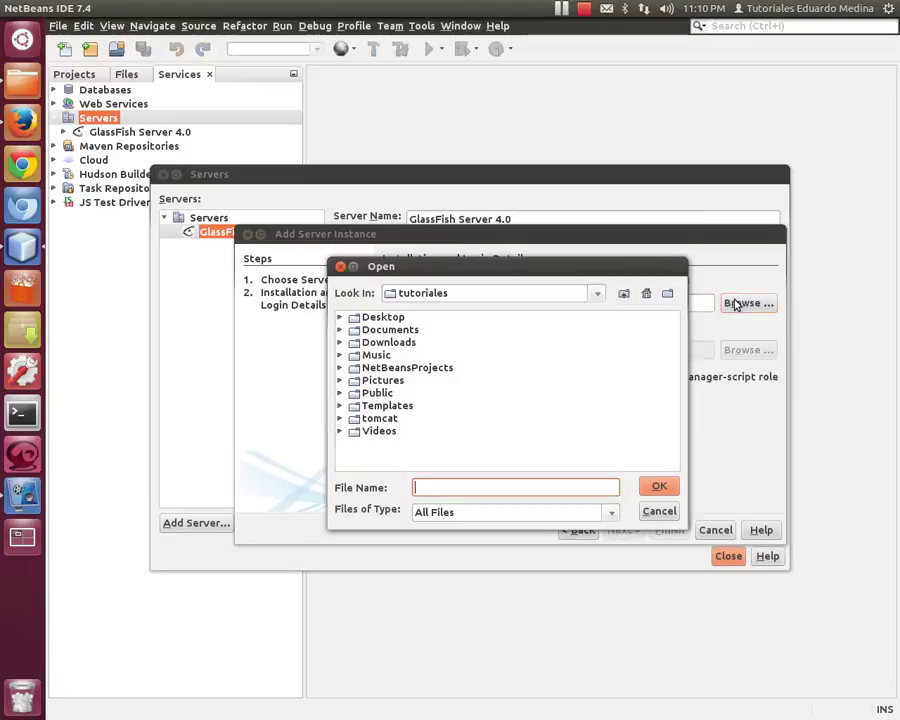
{"action": "left_click", "coordinate": [385, 421]}
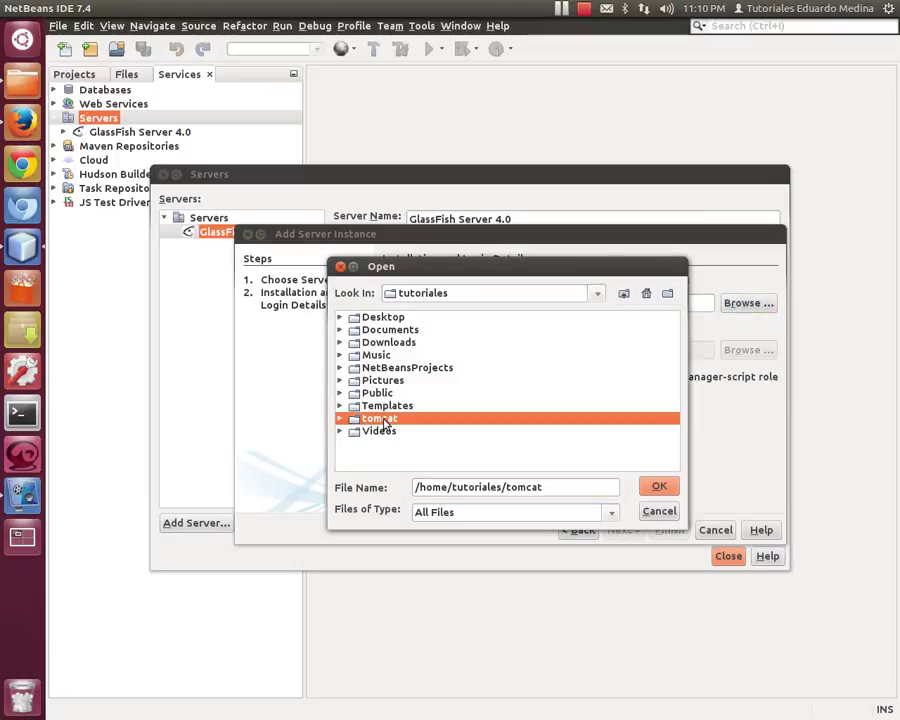
{"action": "left_click", "coordinate": [659, 486]}
Step: Enter the Tomcat manager's username and password, and finish adding the server
{"action": "left_click", "coordinate": [516, 396]}
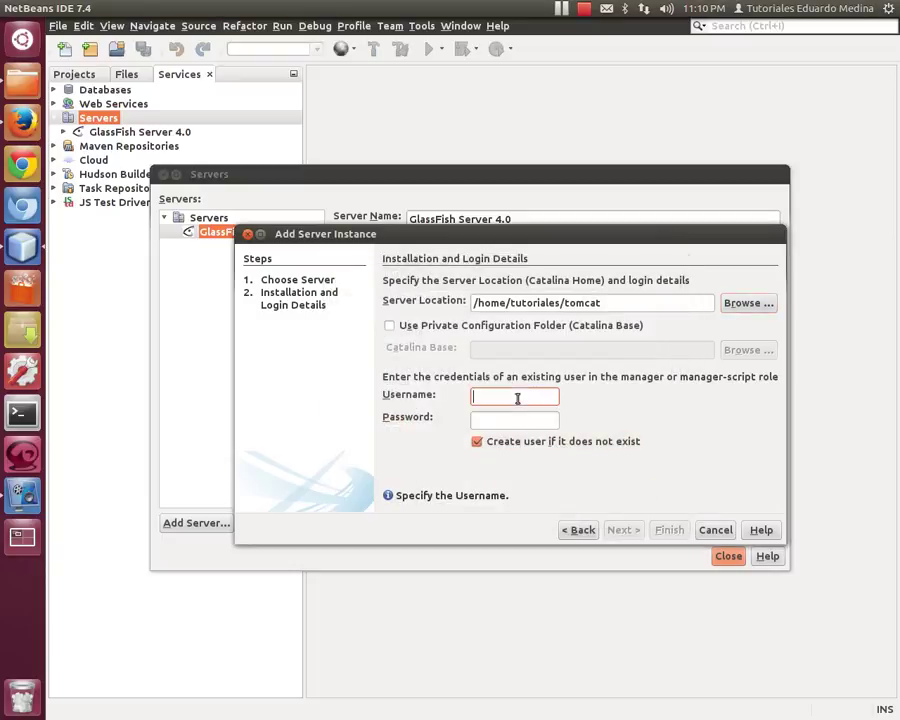
{"action": "type", "text": "edu"}
{"action": "key", "text": "Tab"}
{"action": "type", "text": "******"}
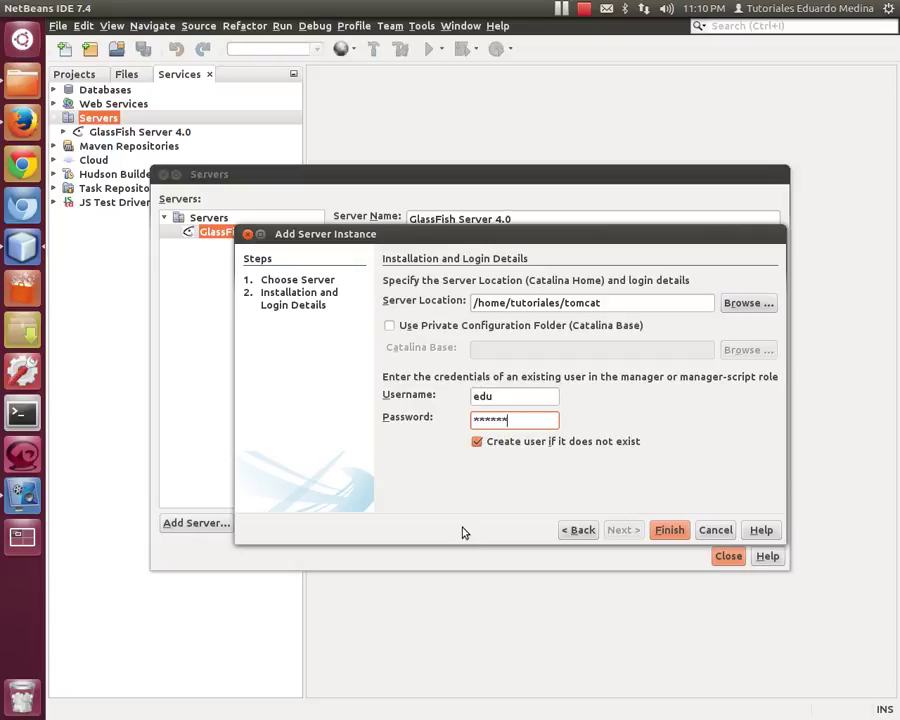
{"action": "left_click", "coordinate": [668, 531]}
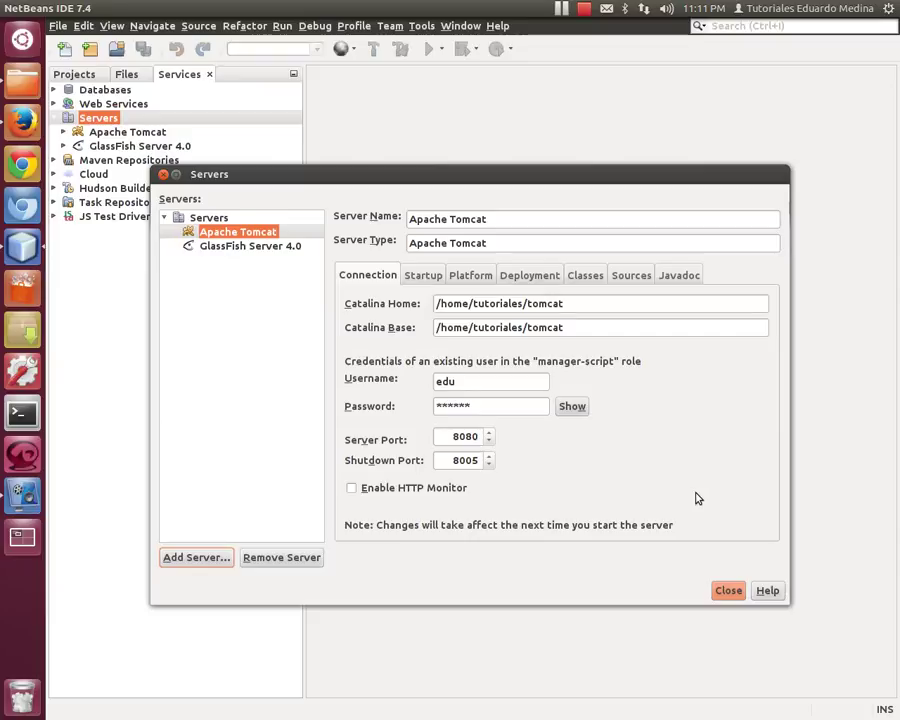
Step: Check the Apache Tomcat server port and close the server manager
{"action": "double_click", "coordinate": [474, 437]}
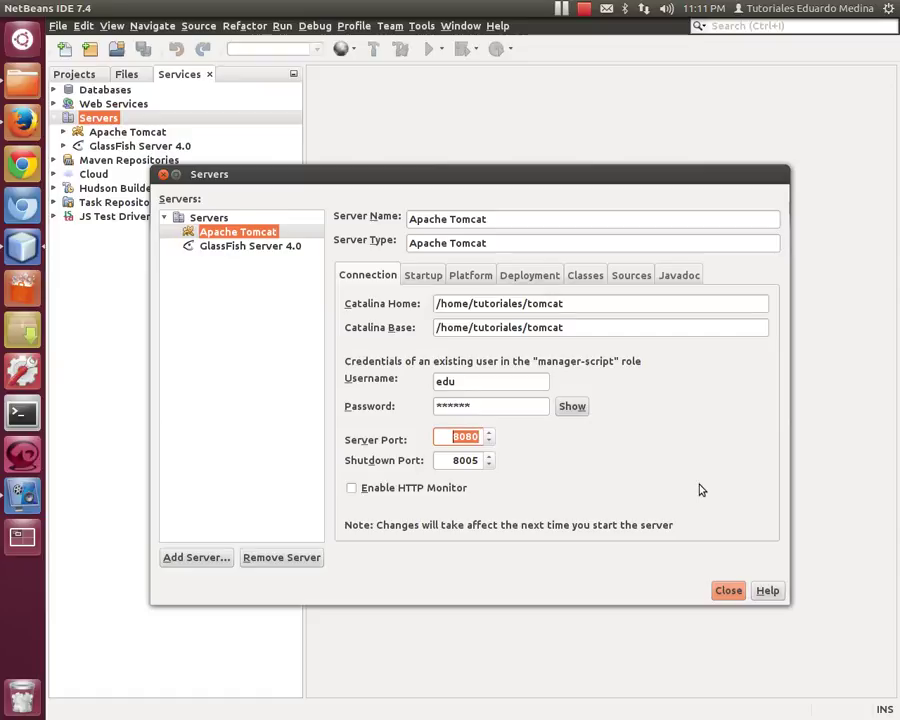
{"action": "left_click", "coordinate": [452, 437]}
{"action": "left_click", "coordinate": [729, 591]}
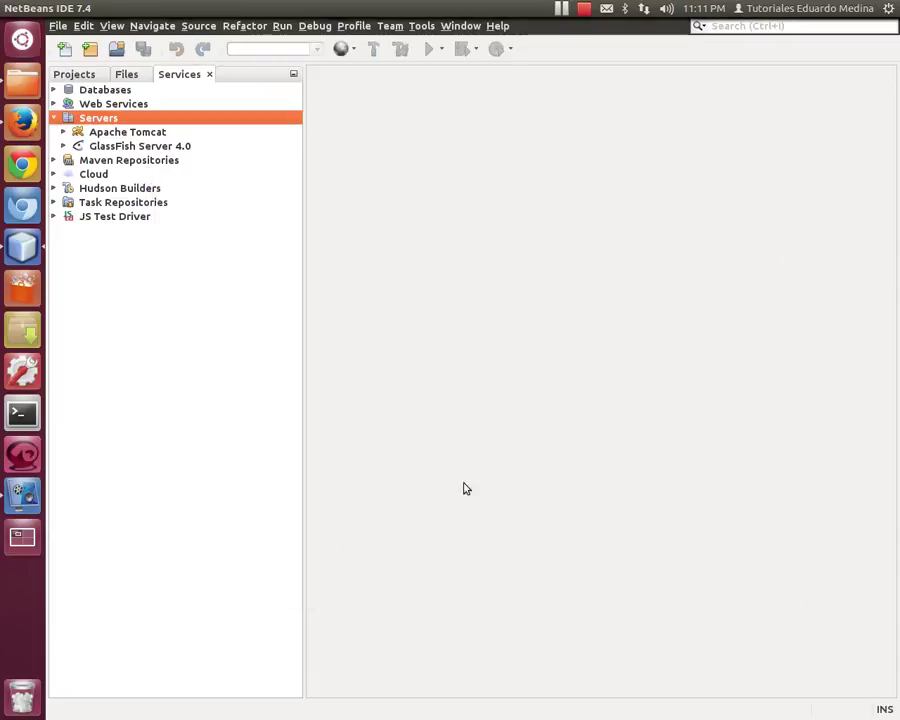
Step: Start a new project of the type Web Application from the Java Web category
{"action": "left_click", "coordinate": [74, 78]}
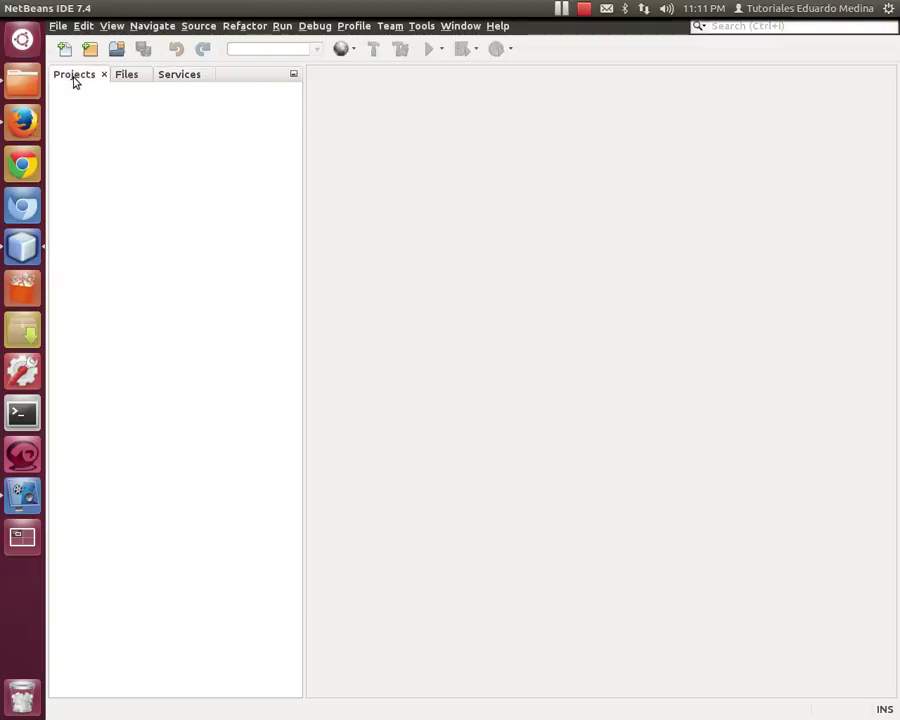
{"action": "left_click", "coordinate": [89, 50]}
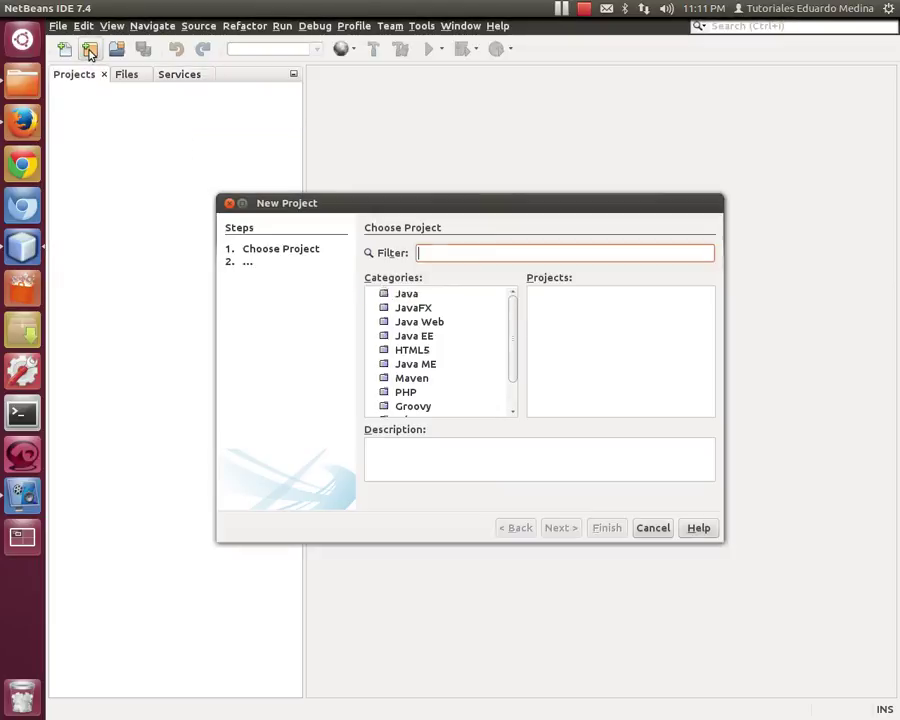
{"action": "left_click", "coordinate": [420, 324]}
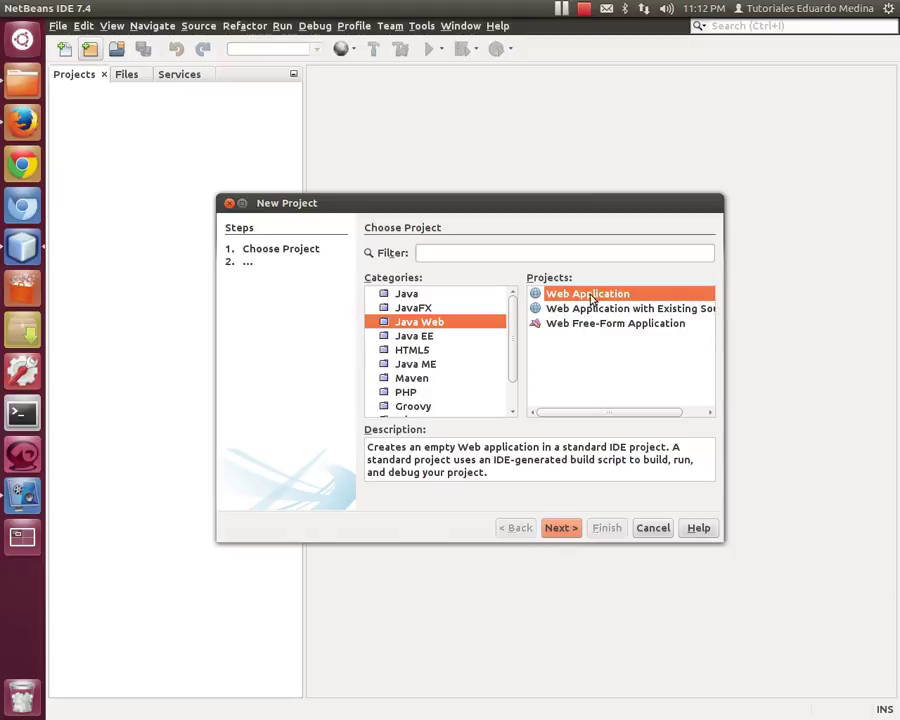
{"action": "left_click", "coordinate": [564, 530]}
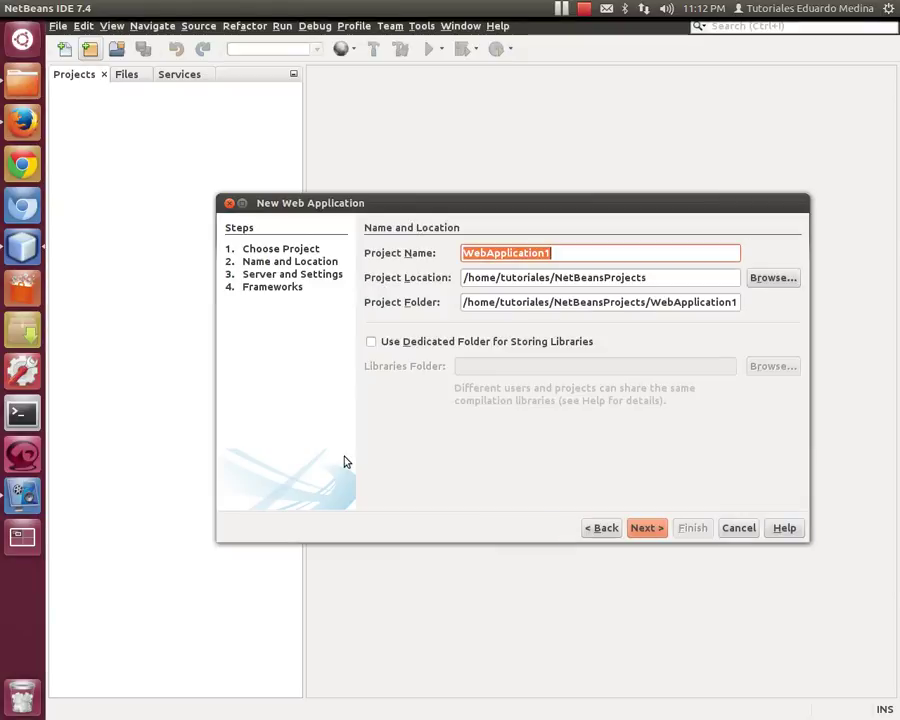
Step: Name the project Prueba and continue to the server settings
{"action": "type", "text": "P"}
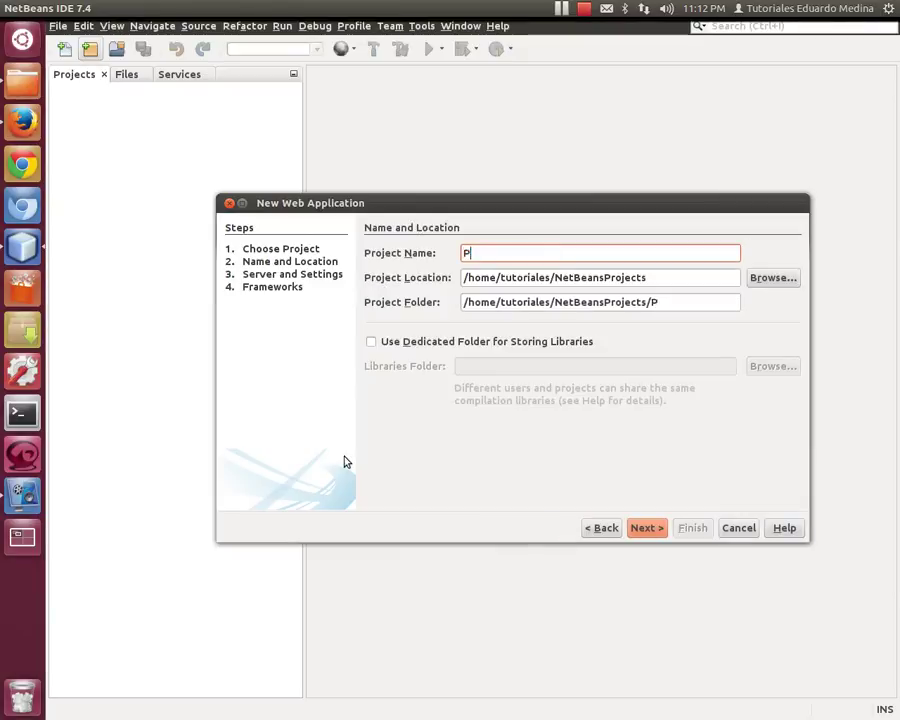
{"action": "type", "text": "rueba"}
{"action": "left_click", "coordinate": [641, 529]}
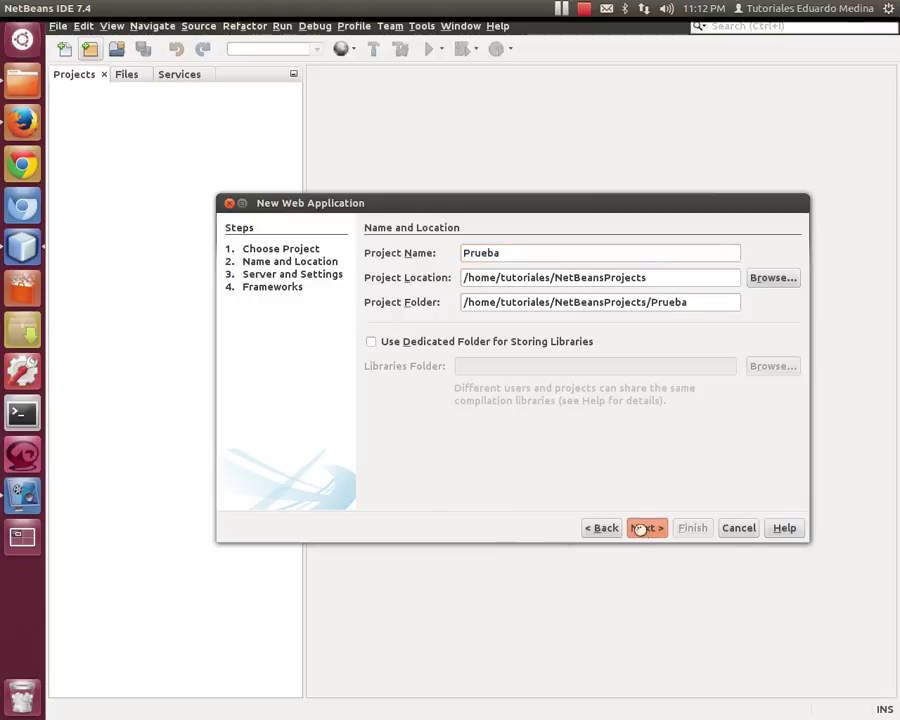
Step: Choose Apache Tomcat as the project's server and finish creating the project without selecting any framework
{"action": "left_click", "coordinate": [746, 284]}
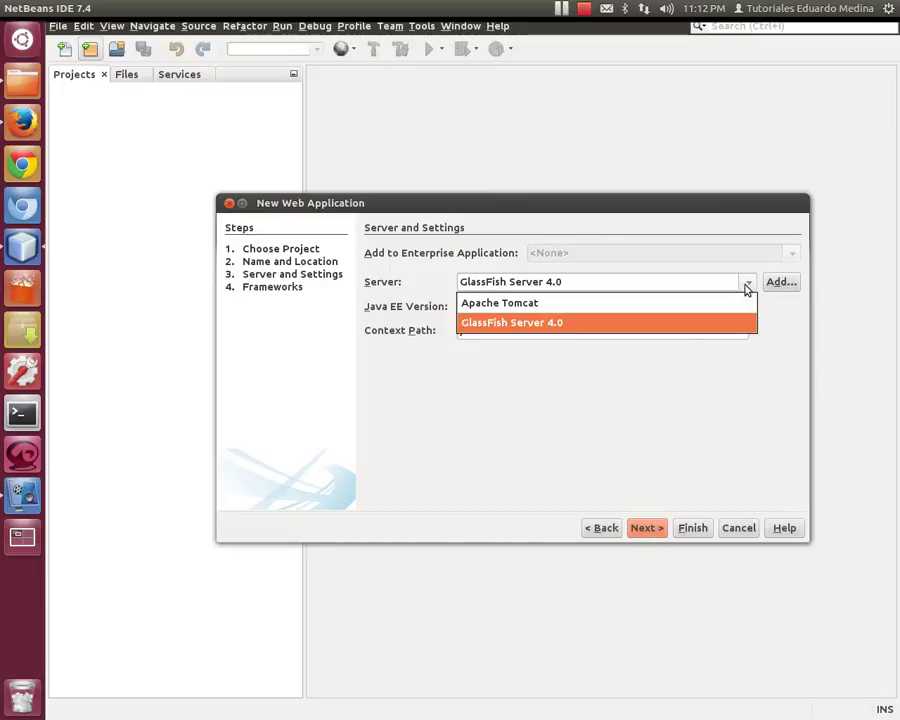
{"action": "left_click", "coordinate": [692, 302]}
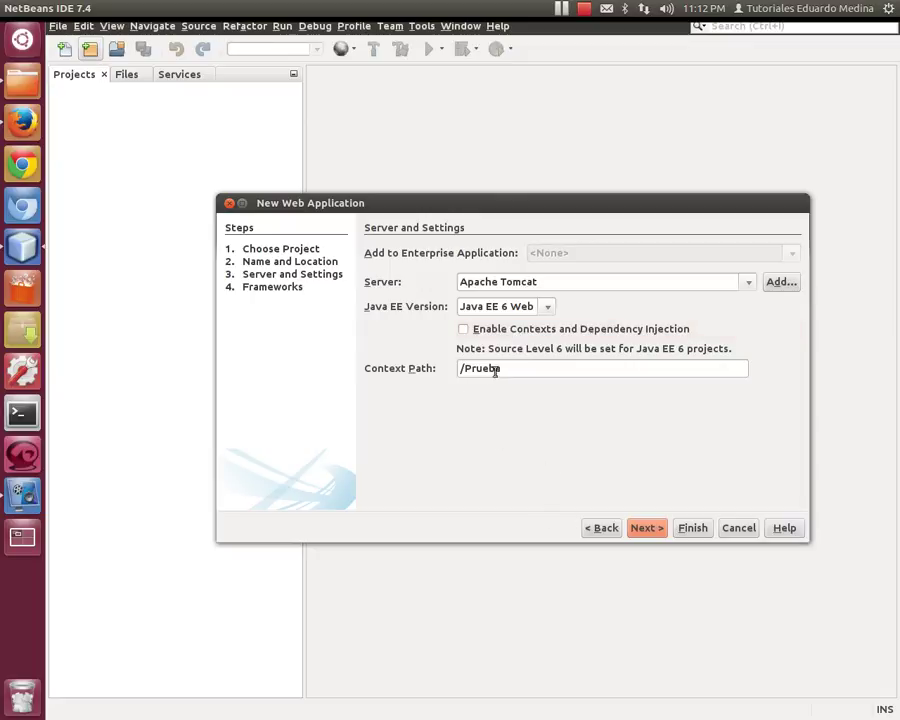
{"action": "left_click_drag", "start_coordinate": [494, 368], "coordinate": [456, 367]}
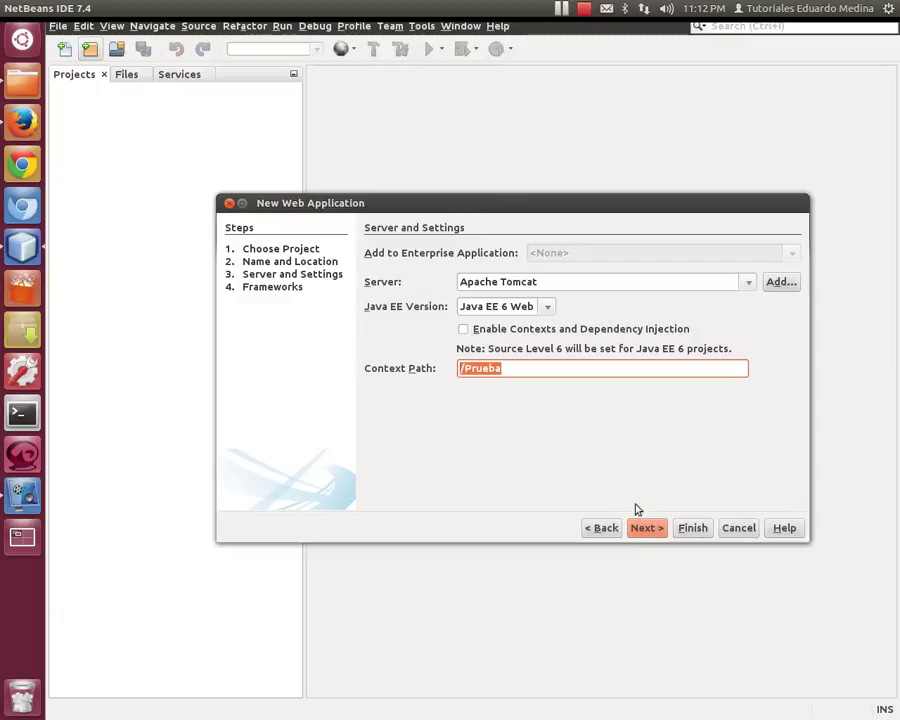
{"action": "left_click", "coordinate": [650, 534]}
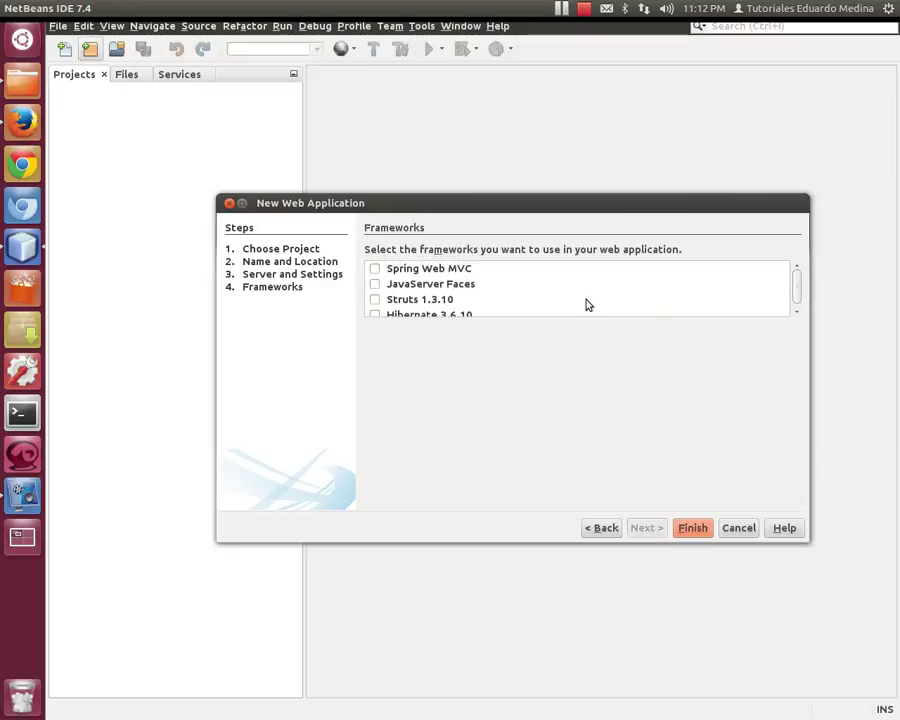
{"action": "left_click", "coordinate": [697, 530]}
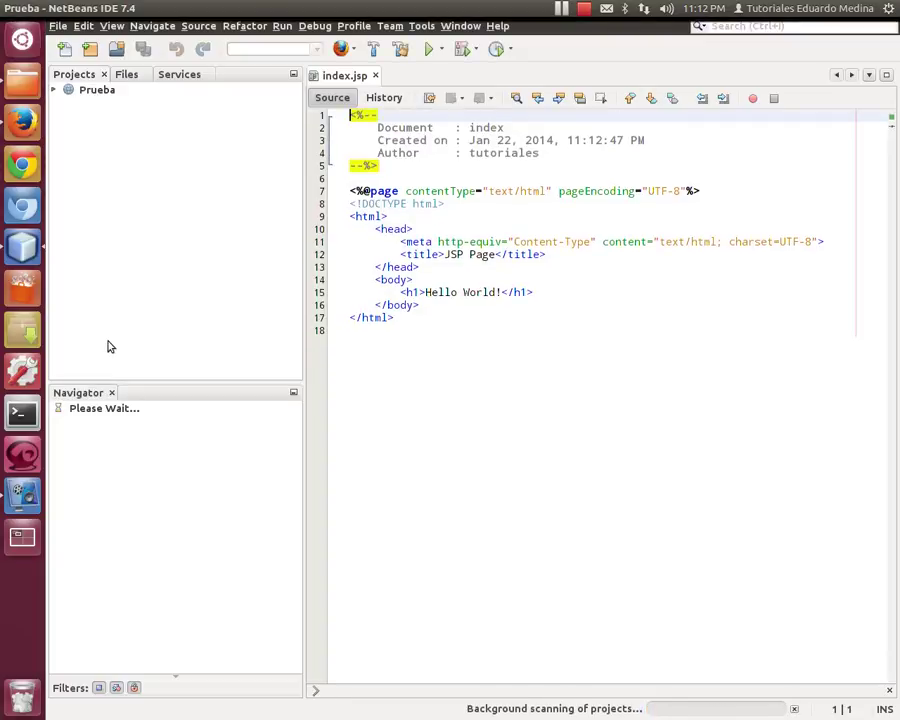
Step: Expand the Prueba project's Web Pages and META-INF folders and look through their contents down to index.jsp
{"action": "left_click", "coordinate": [57, 91]}
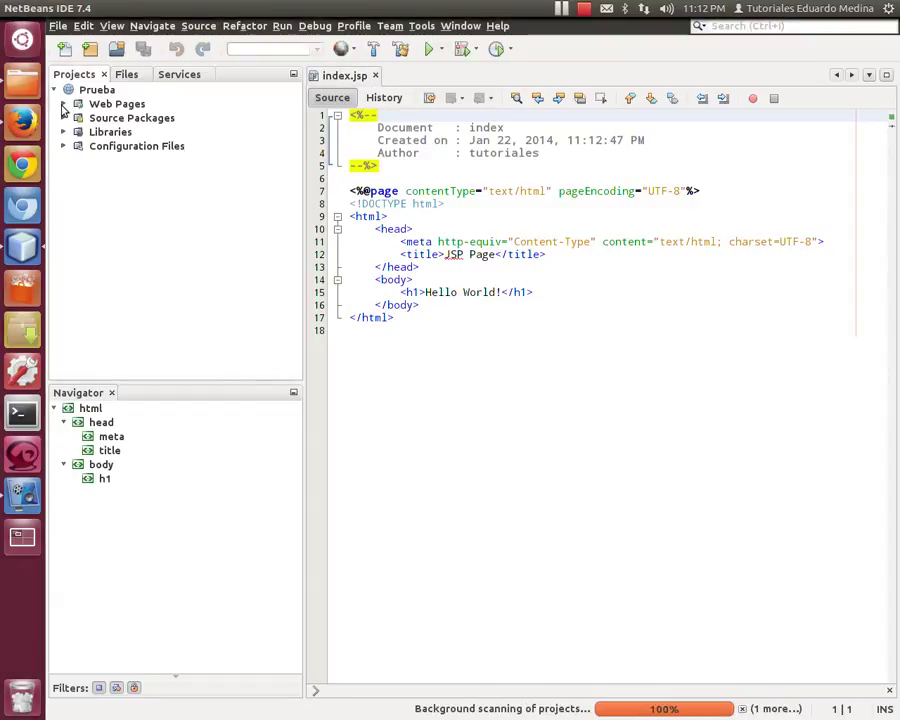
{"action": "left_click", "coordinate": [62, 104]}
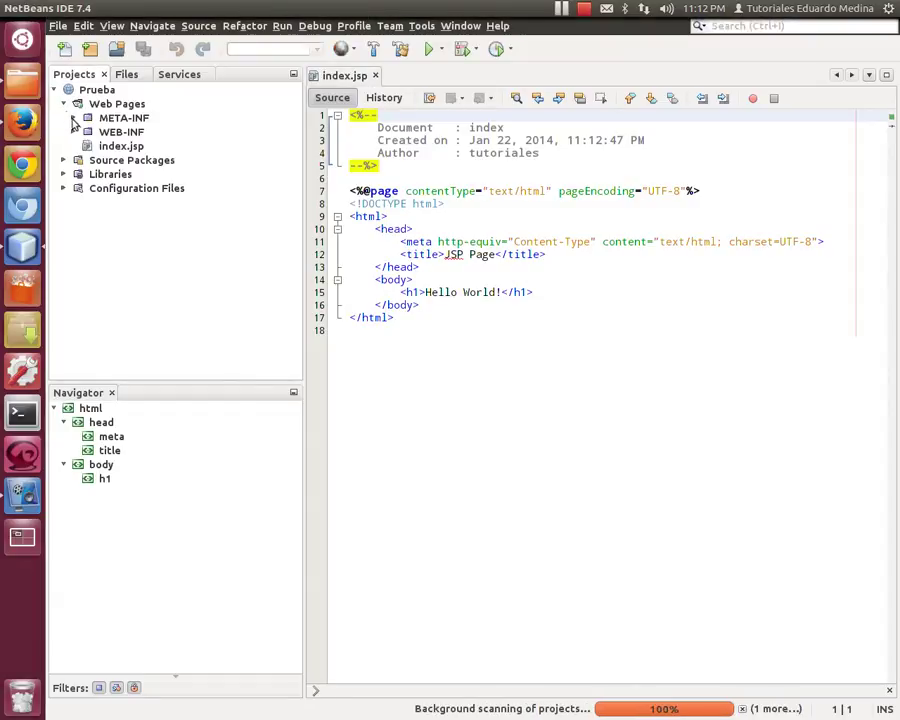
{"action": "left_click", "coordinate": [73, 118]}
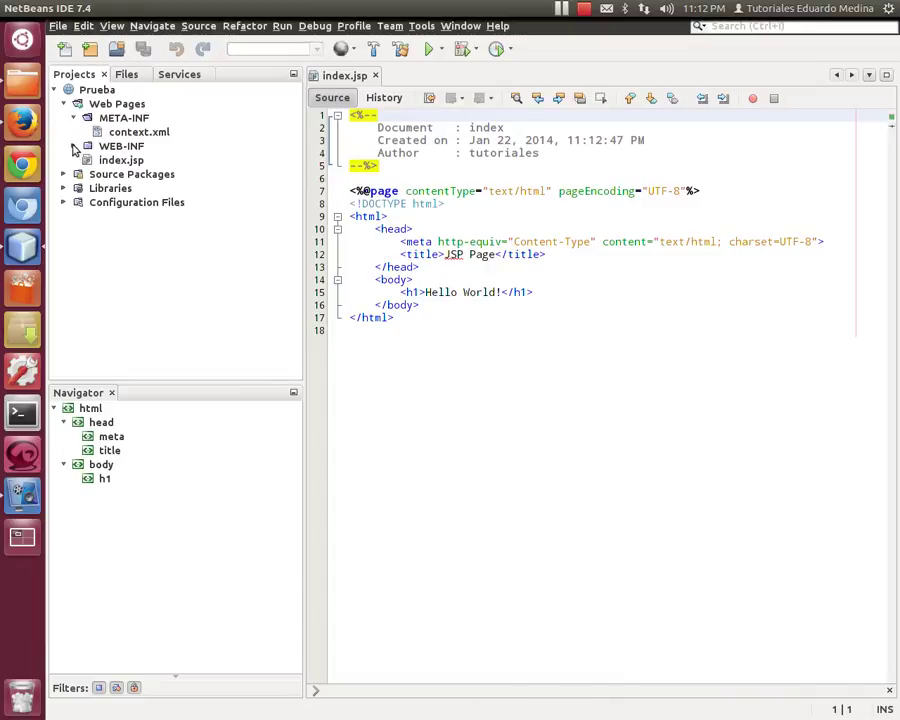
{"action": "left_click", "coordinate": [118, 119]}
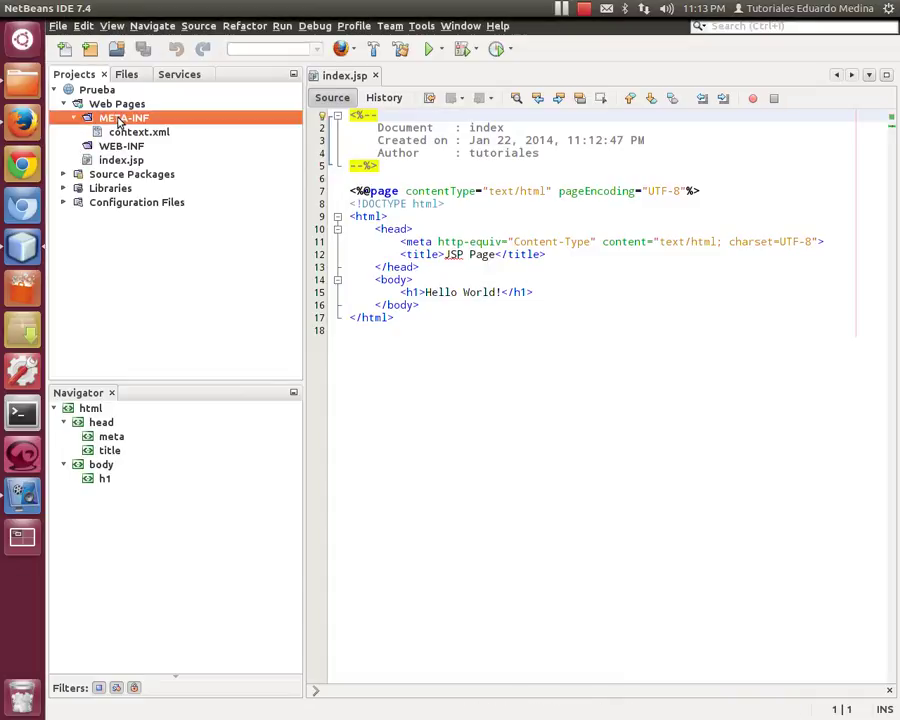
{"action": "left_click", "coordinate": [125, 148]}
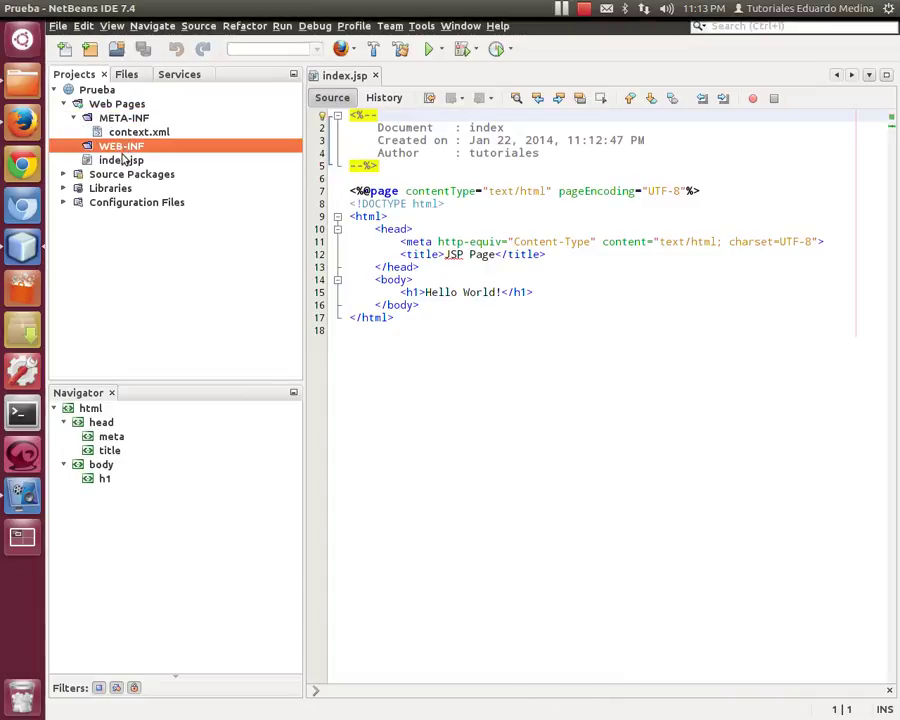
{"action": "left_click", "coordinate": [121, 163]}
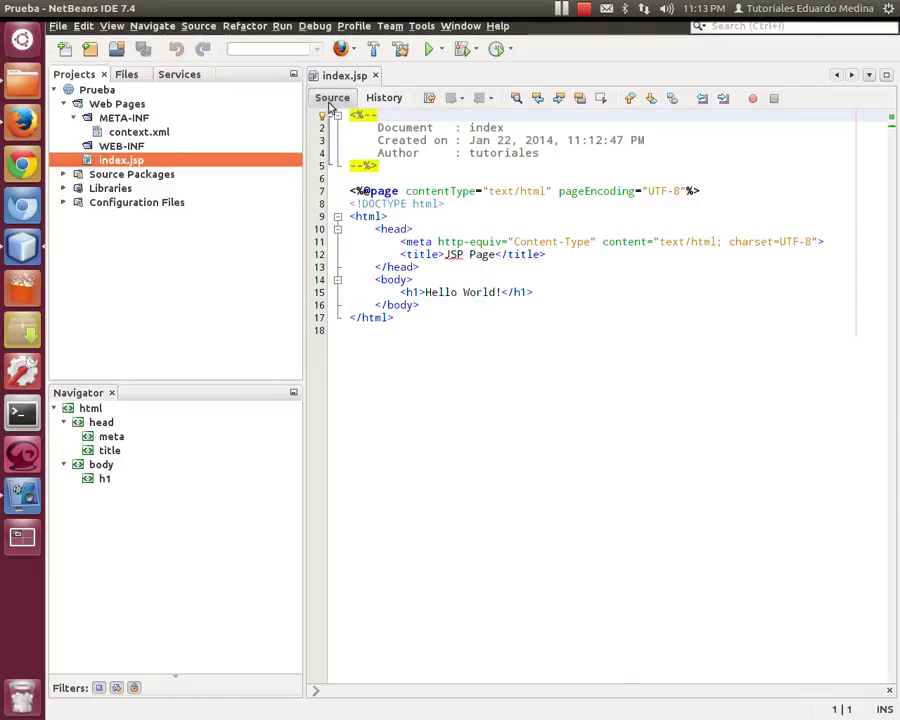
Step: Run the Prueba project and compare the page heading in the browser with the h1 line in index.jsp
{"action": "left_click", "coordinate": [428, 49]}
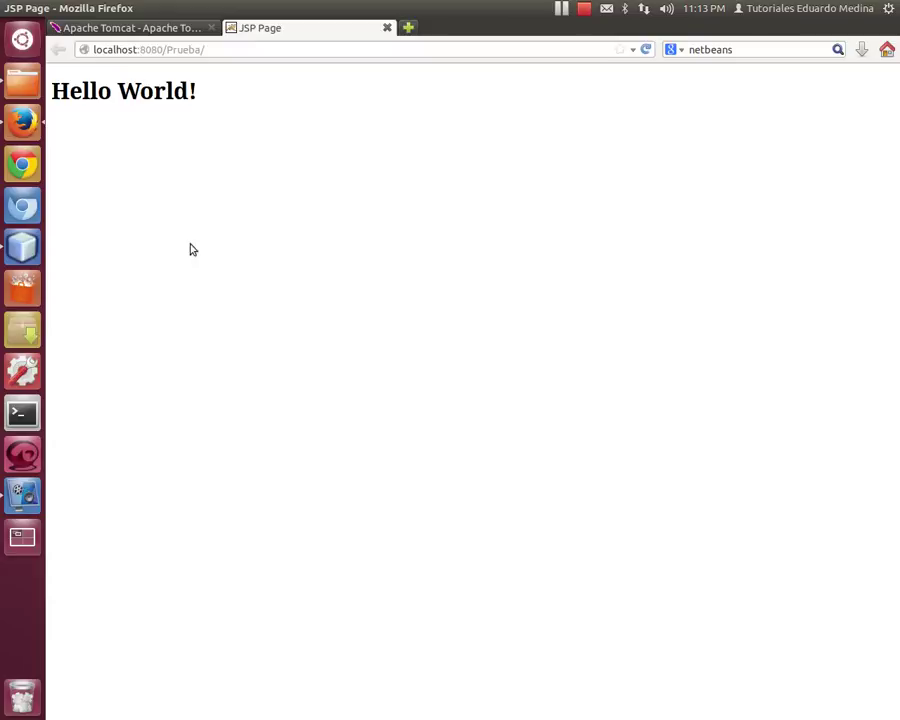
{"action": "left_click_drag", "start_coordinate": [211, 94], "coordinate": [90, 93]}
{"action": "left_click", "coordinate": [35, 244]}
{"action": "left_click_drag", "start_coordinate": [397, 292], "coordinate": [517, 292]}
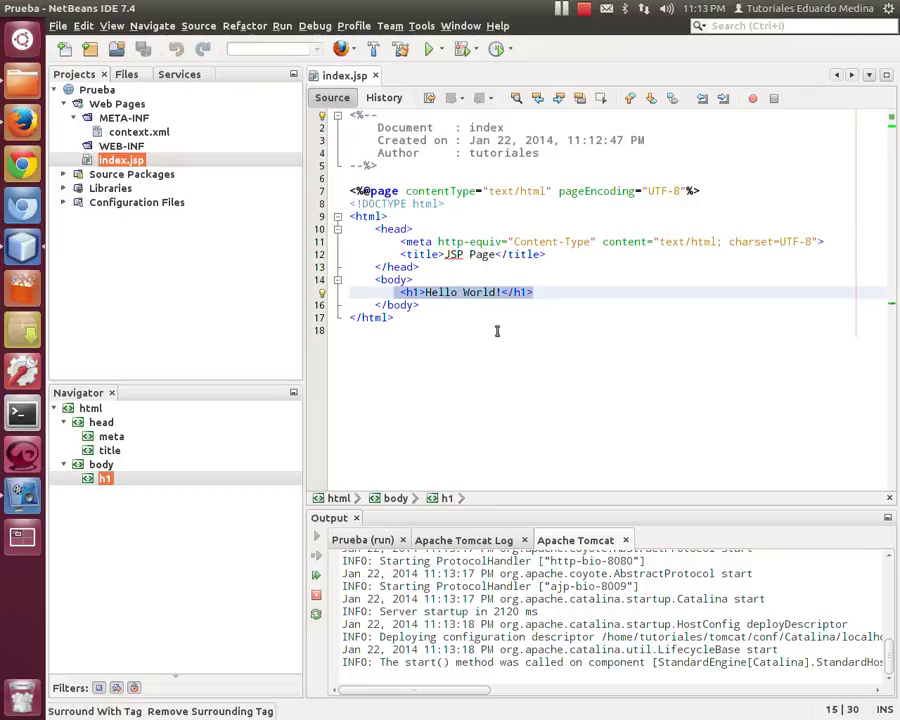
{"action": "left_click", "coordinate": [412, 292]}
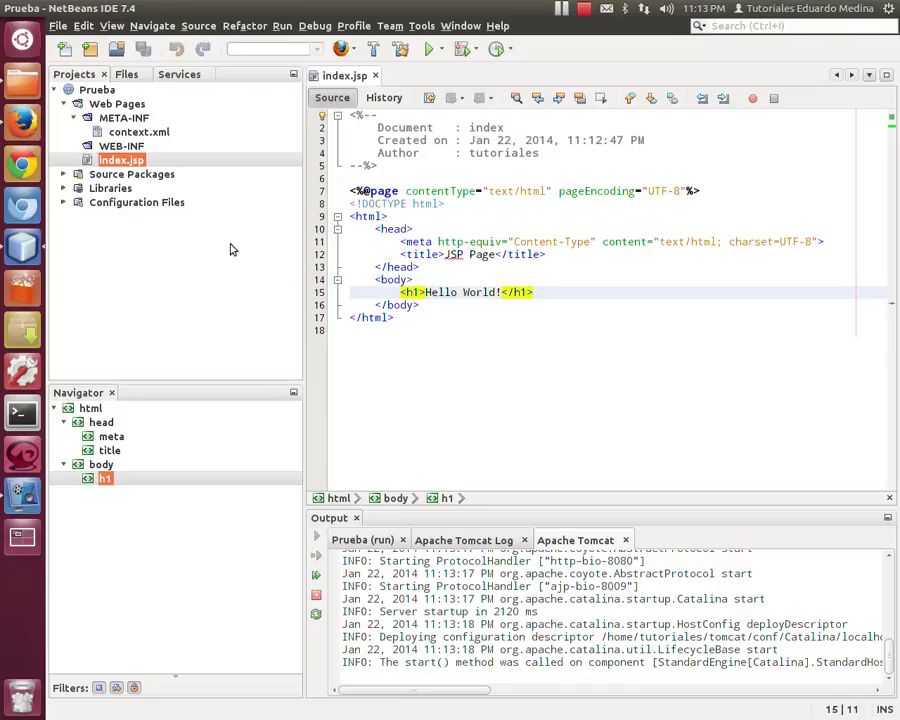
Step: Expand the project's Libraries, JDK 1.7 and Apache Tomcat nodes to examine the included JAR files
{"action": "left_click", "coordinate": [58, 160]}
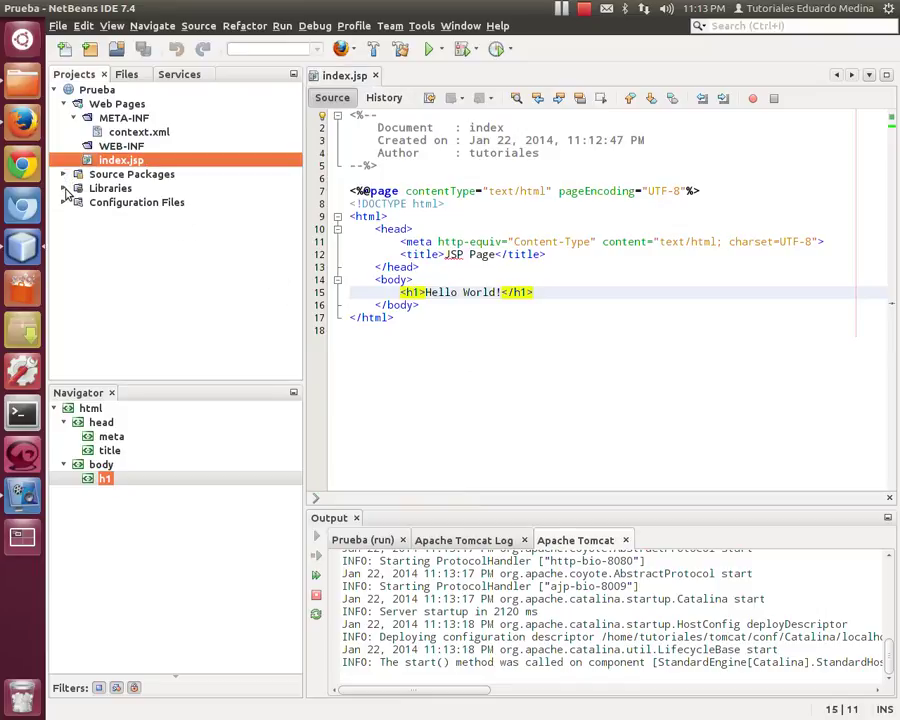
{"action": "left_click", "coordinate": [64, 188]}
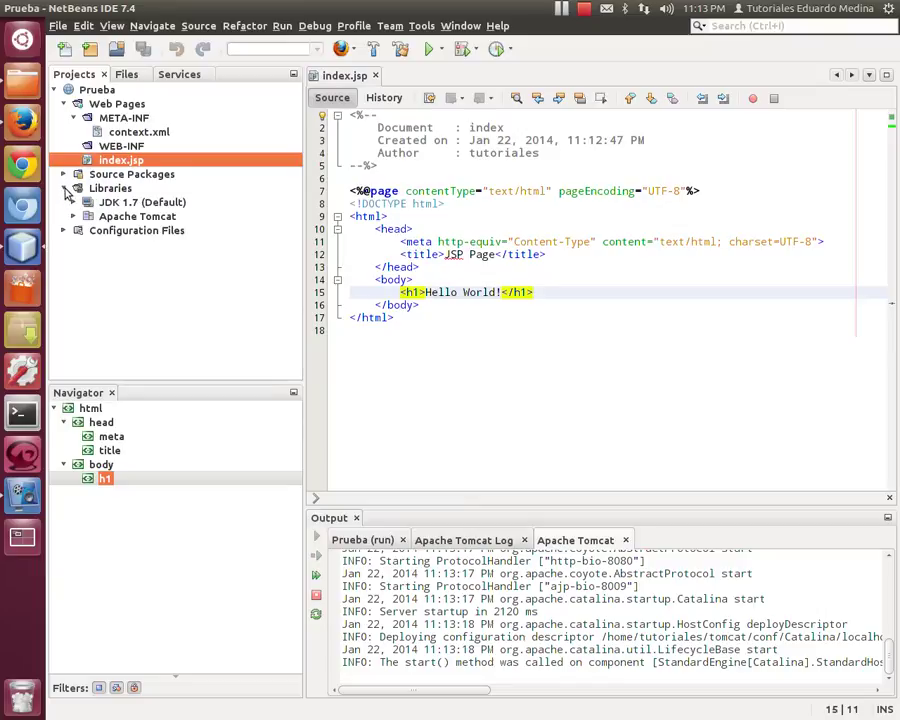
{"action": "left_click", "coordinate": [73, 203]}
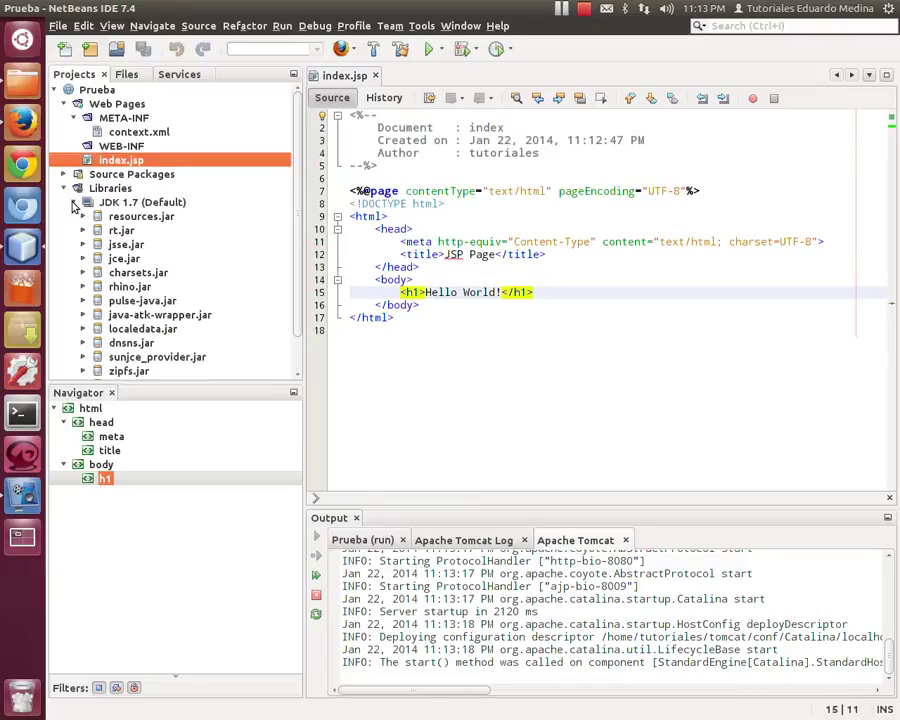
{"action": "left_click_drag", "start_coordinate": [298, 202], "coordinate": [297, 243]}
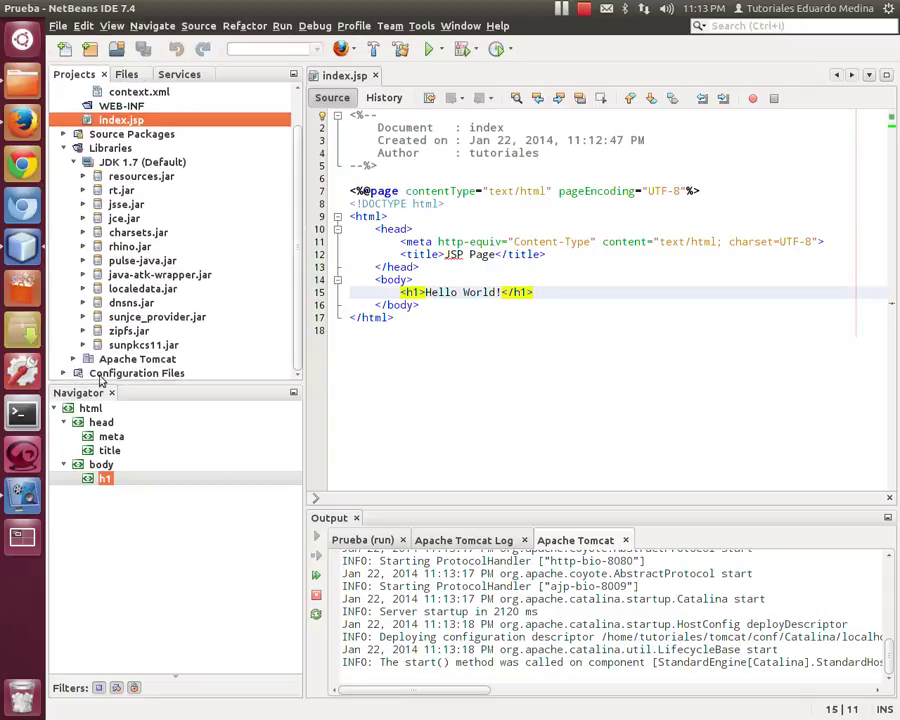
{"action": "left_click", "coordinate": [74, 360]}
{"action": "left_click_drag", "start_coordinate": [295, 227], "coordinate": [295, 260]}
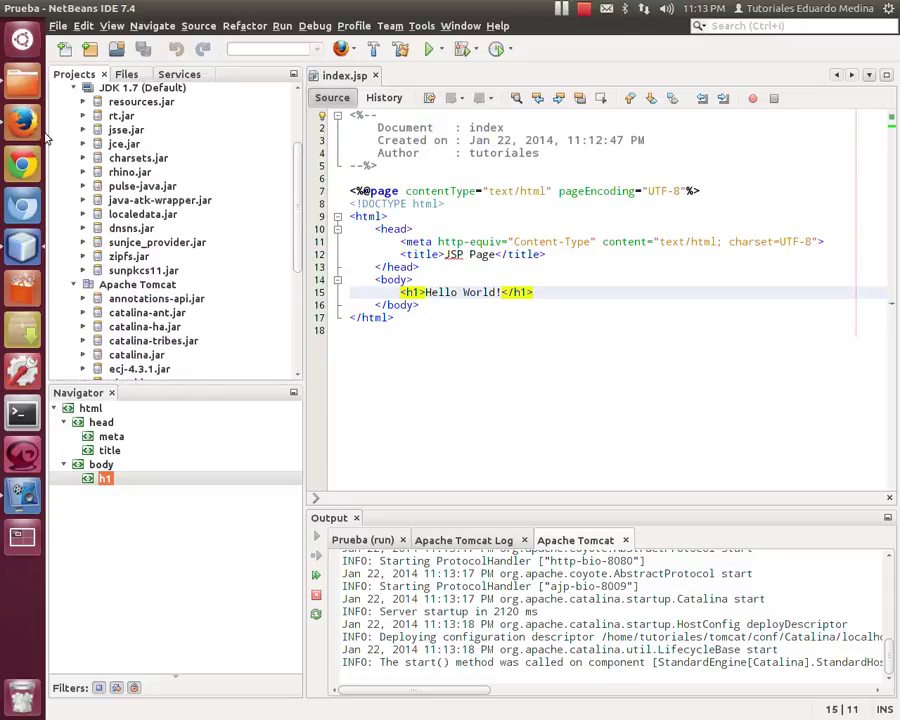
Step: View the JAR files in tomcat/lib in the file manager and compare them with the project's Apache Tomcat libraries in NetBeans
{"action": "left_click", "coordinate": [22, 90]}
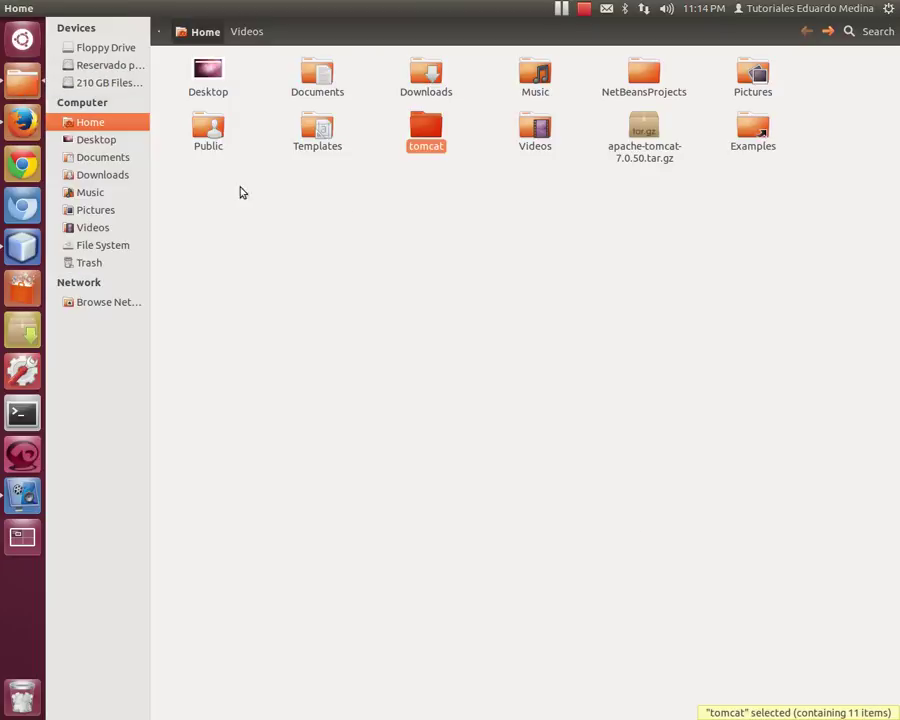
{"action": "double_click", "coordinate": [424, 136]}
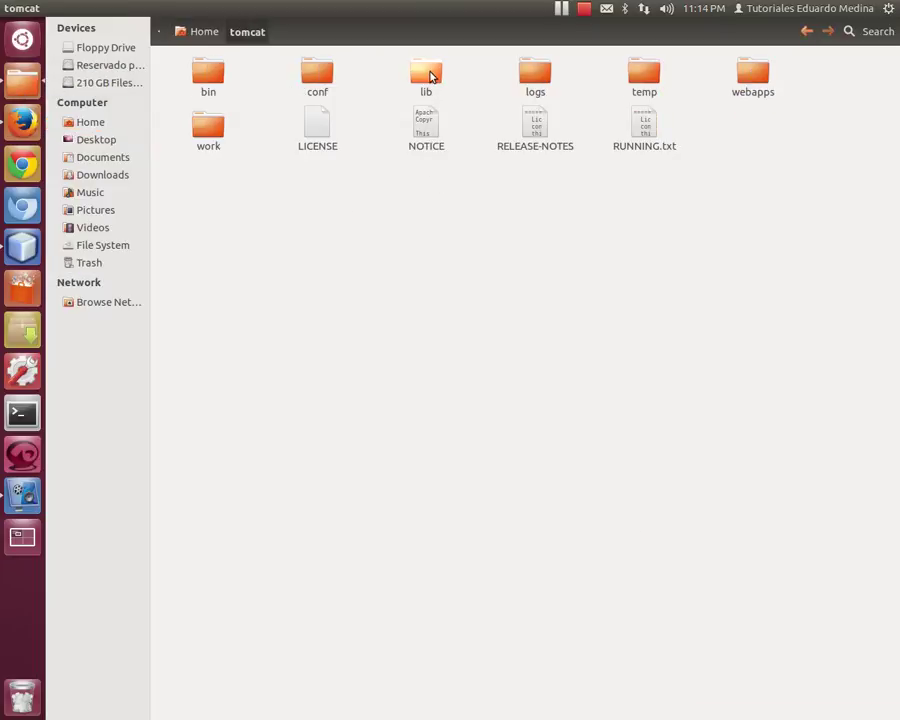
{"action": "double_click", "coordinate": [431, 77]}
{"action": "left_click_drag", "start_coordinate": [192, 355], "coordinate": [824, 60]}
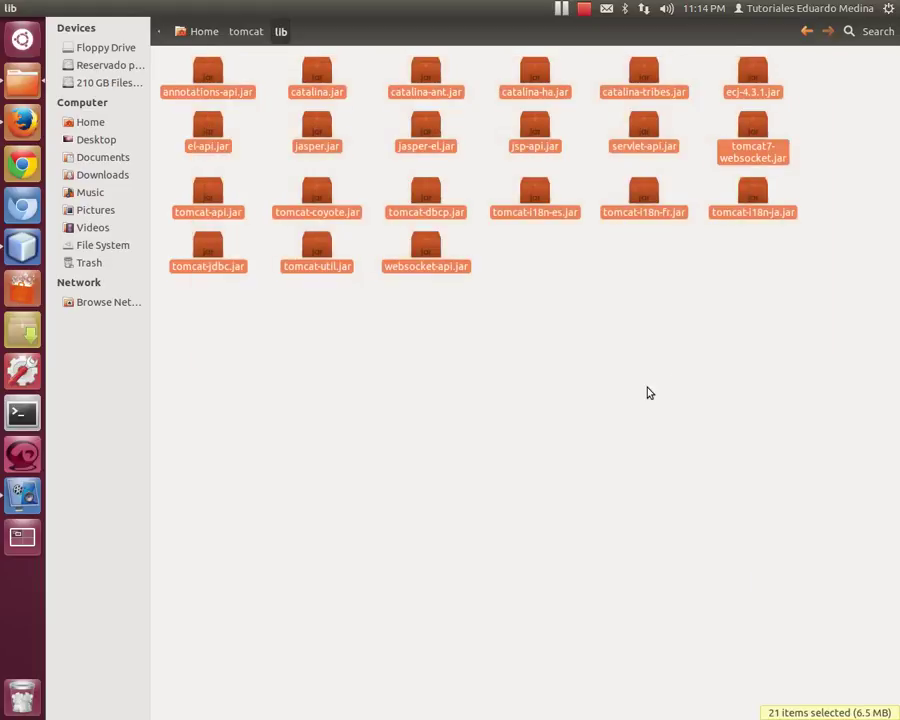
{"action": "left_click", "coordinate": [648, 393]}
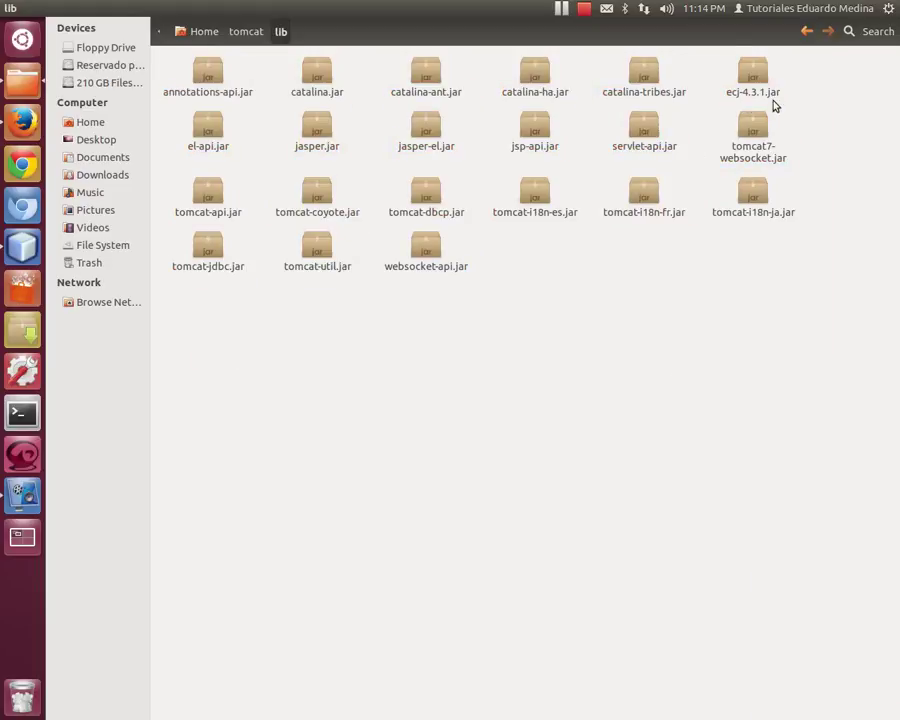
{"action": "left_click", "coordinate": [22, 246]}
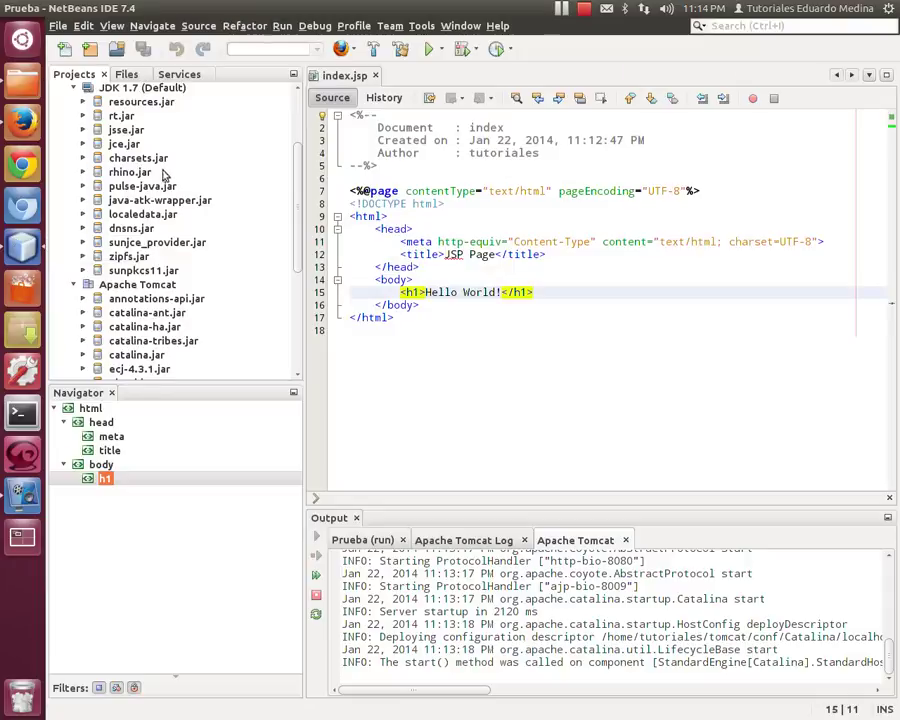
{"action": "left_click_drag", "start_coordinate": [301, 217], "coordinate": [201, 271]}
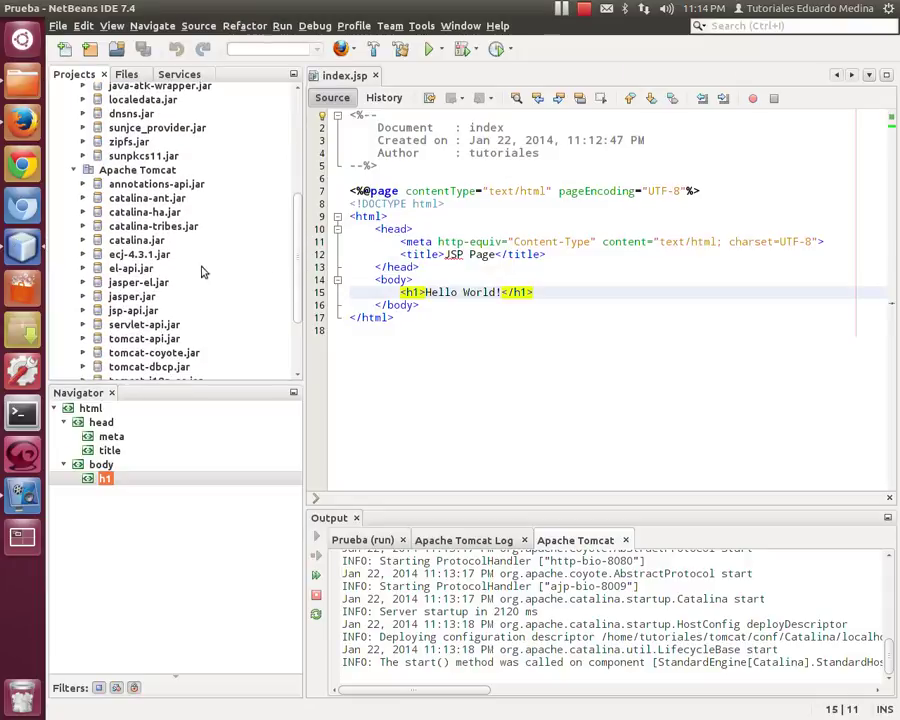